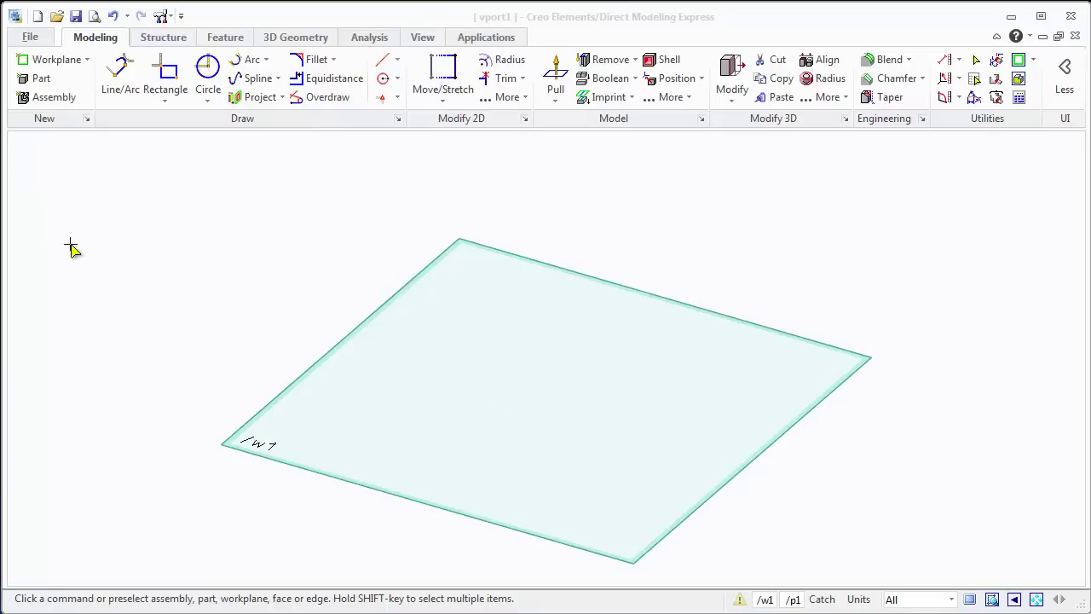
Step: Select workplane /w1, then deselect it so the empty workplane stays shown
{"action": "left_click", "coordinate": [420, 500]}
{"action": "left_click", "coordinate": [227, 348]}
Step: Apply the fourth predefined blue gradient as the viewport background, removing its third colour
{"action": "left_click", "coordinate": [30, 39]}
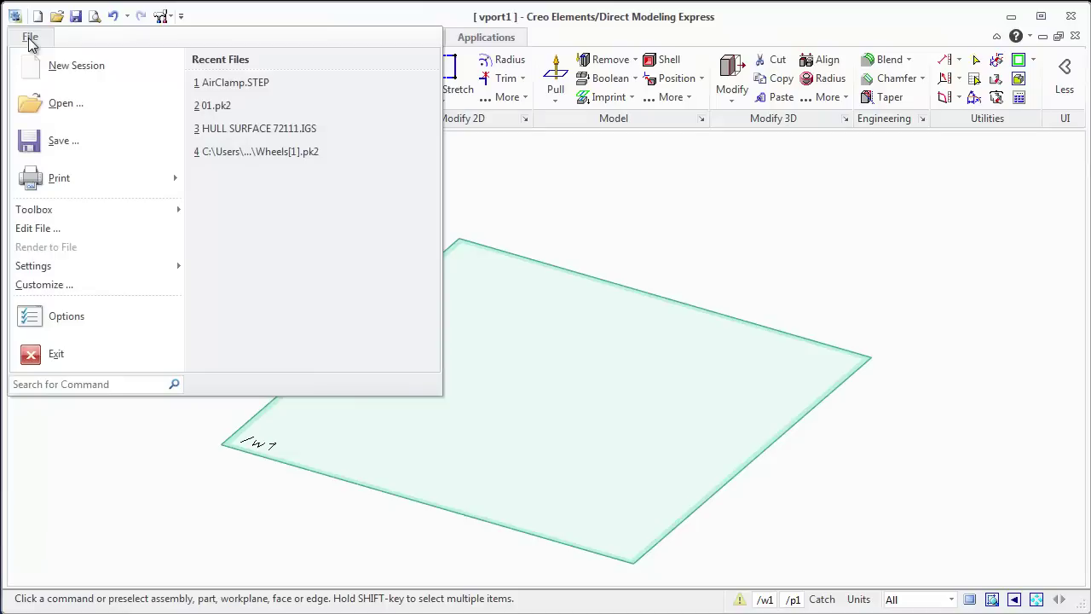
{"action": "mouse_move", "coordinate": [36, 268]}
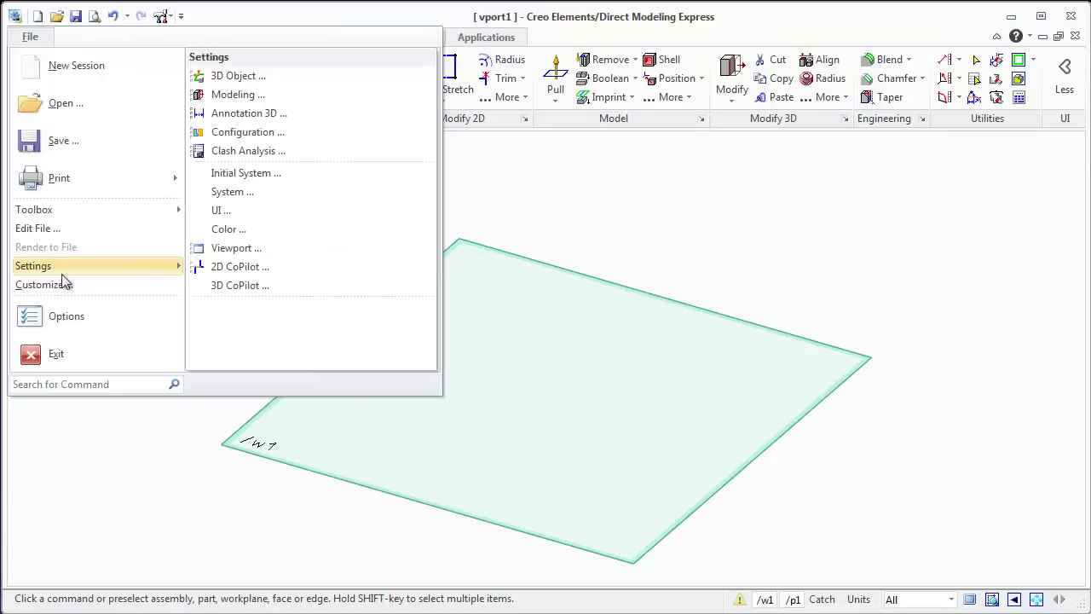
{"action": "left_click", "coordinate": [228, 248]}
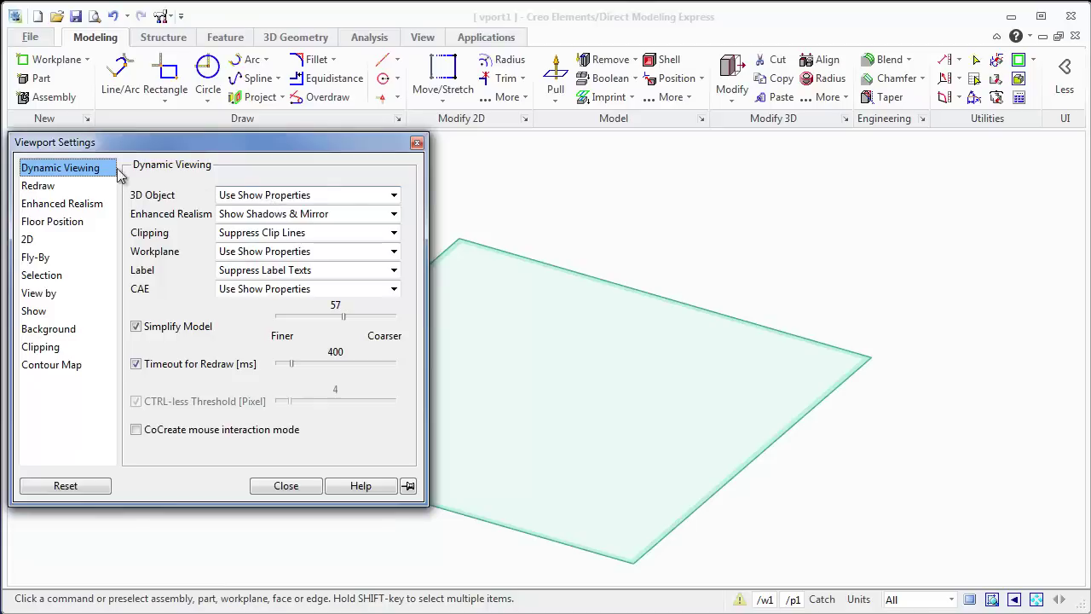
{"action": "left_click", "coordinate": [51, 330]}
{"action": "left_click", "coordinate": [329, 305]}
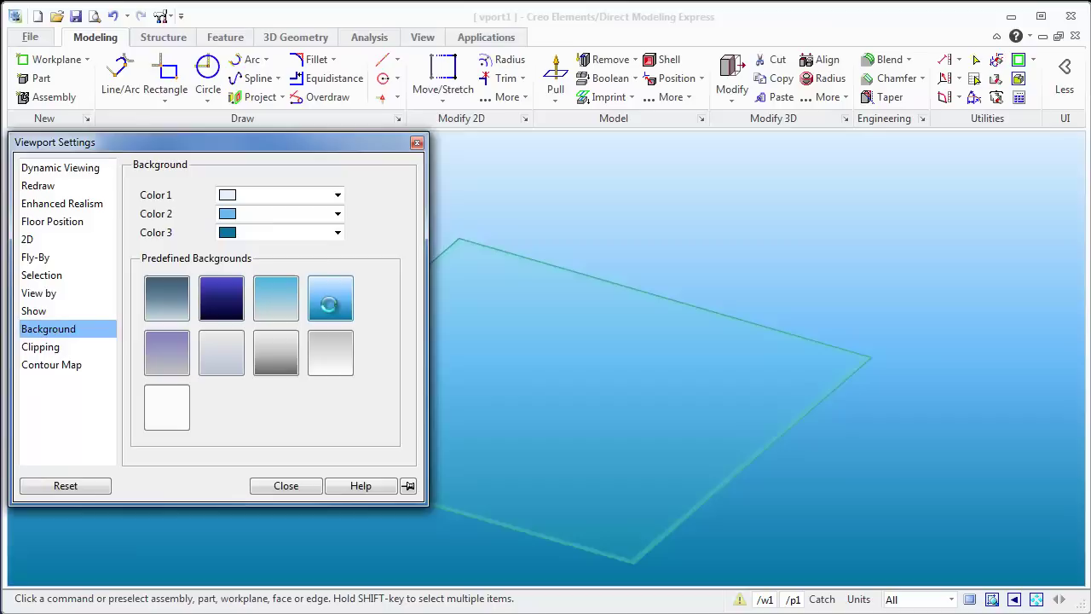
{"action": "left_click", "coordinate": [338, 232]}
{"action": "left_click", "coordinate": [276, 249]}
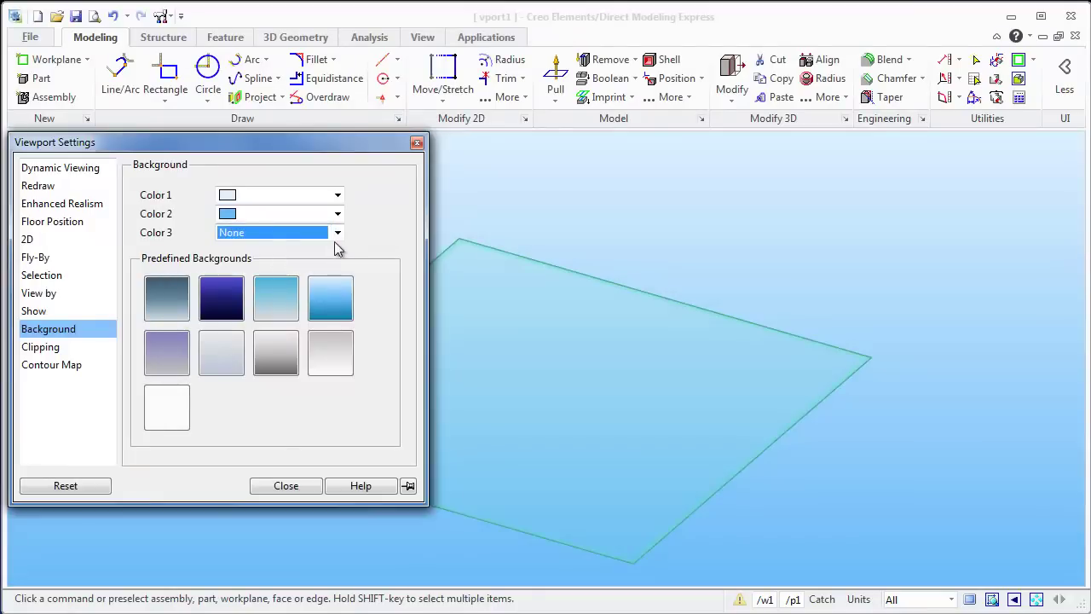
{"action": "left_click", "coordinate": [330, 291]}
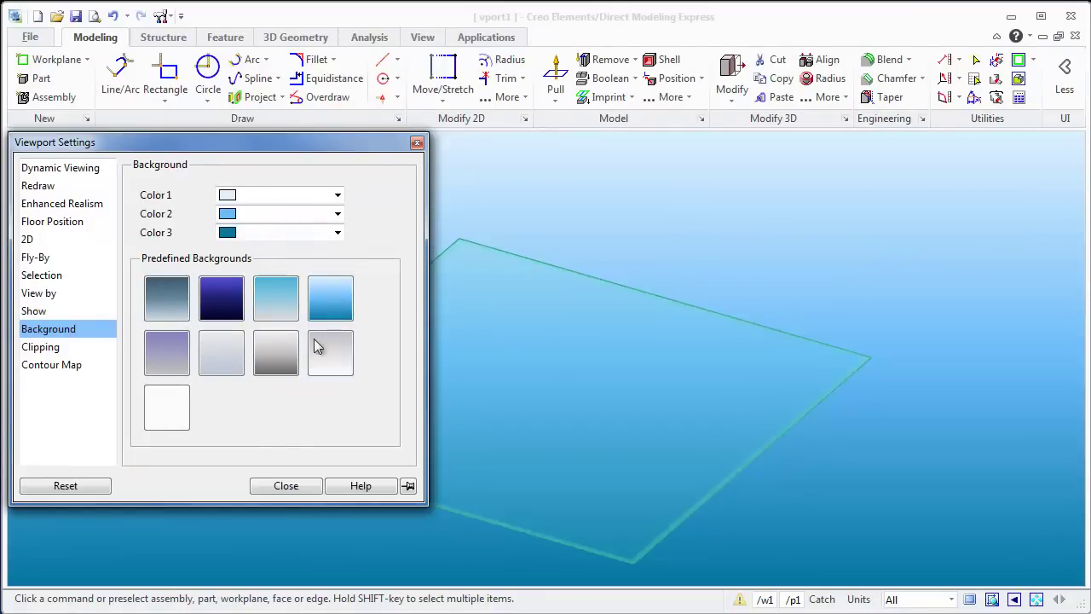
{"action": "left_click", "coordinate": [285, 486]}
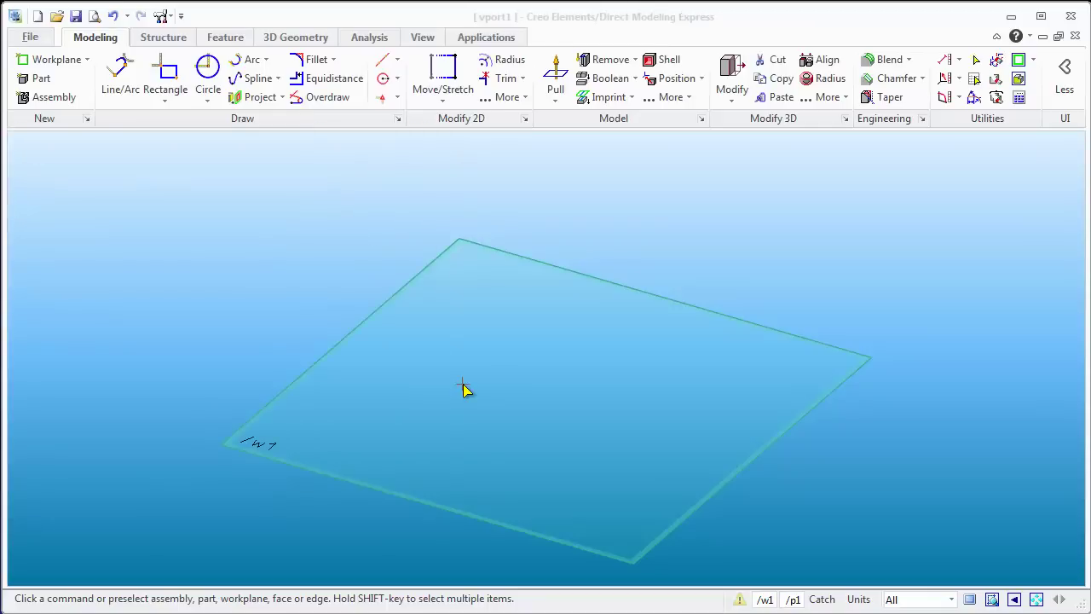
Step: Draw a square rectangle on /w1 and pull it Distance 2 into cube p1
{"action": "left_click", "coordinate": [167, 78]}
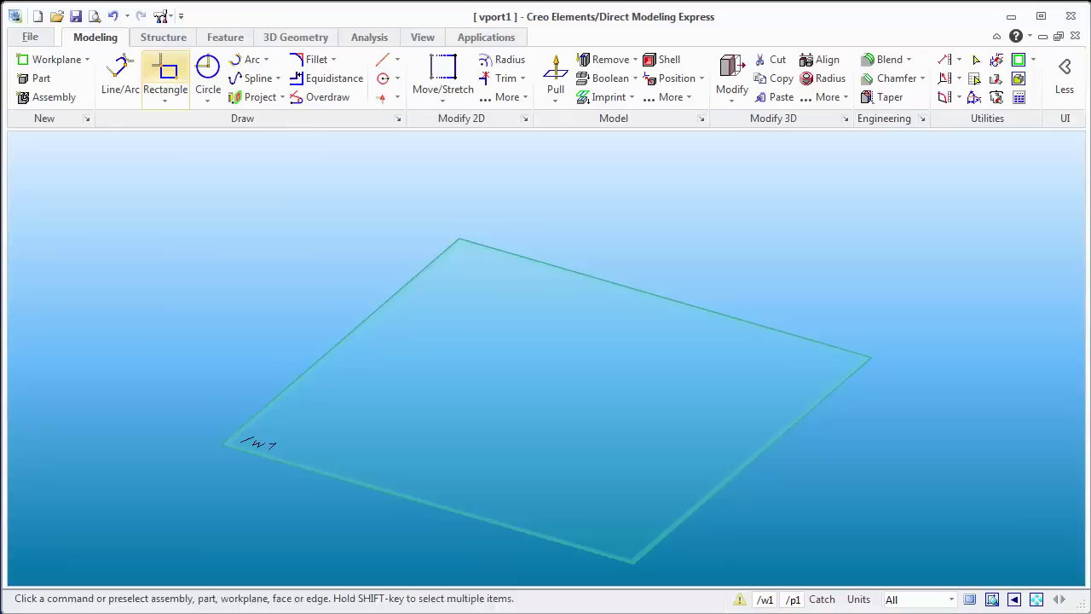
{"action": "left_click", "coordinate": [393, 400]}
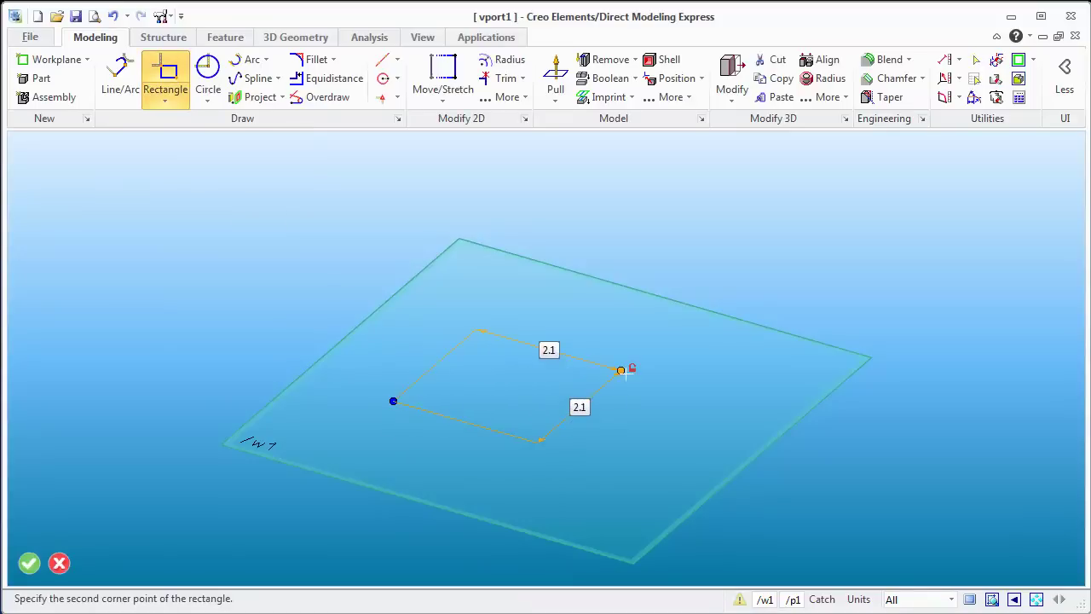
{"action": "left_click", "coordinate": [621, 371]}
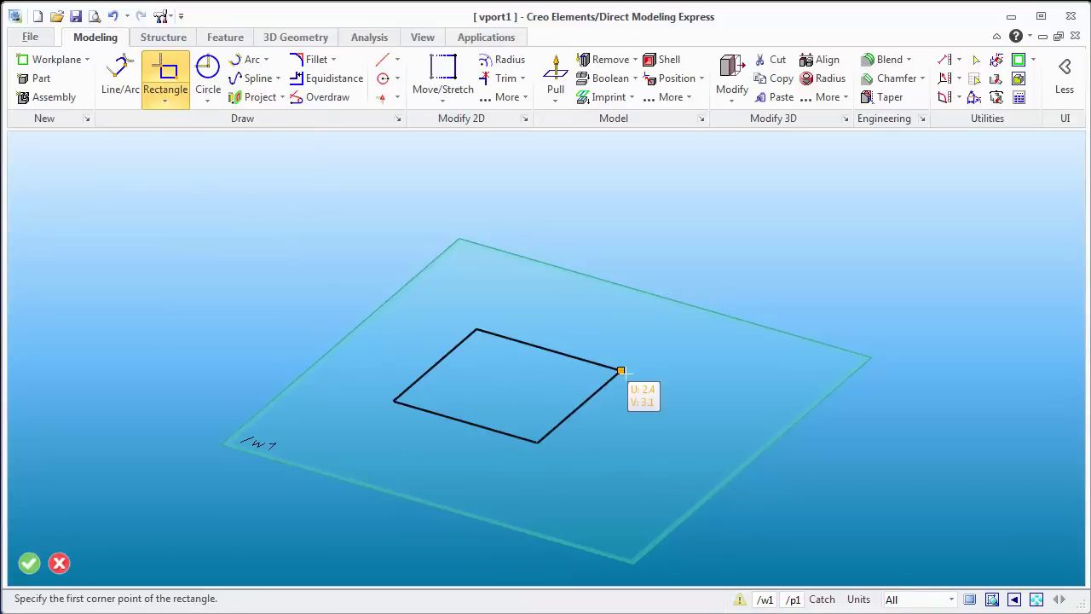
{"action": "left_click", "coordinate": [552, 77]}
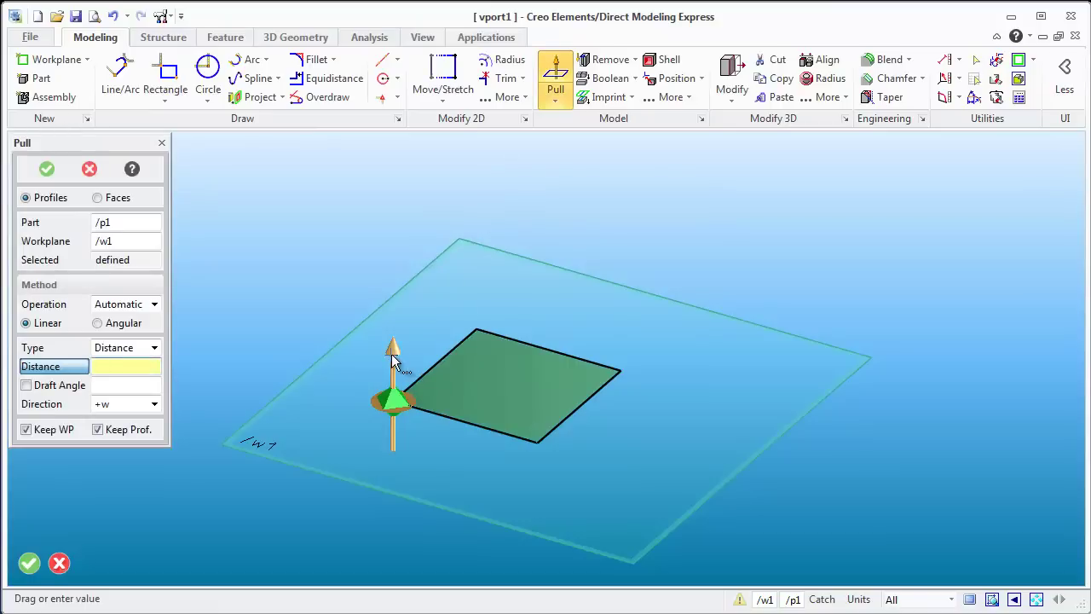
{"action": "left_click_drag", "start_coordinate": [391, 347], "coordinate": [312, 299]}
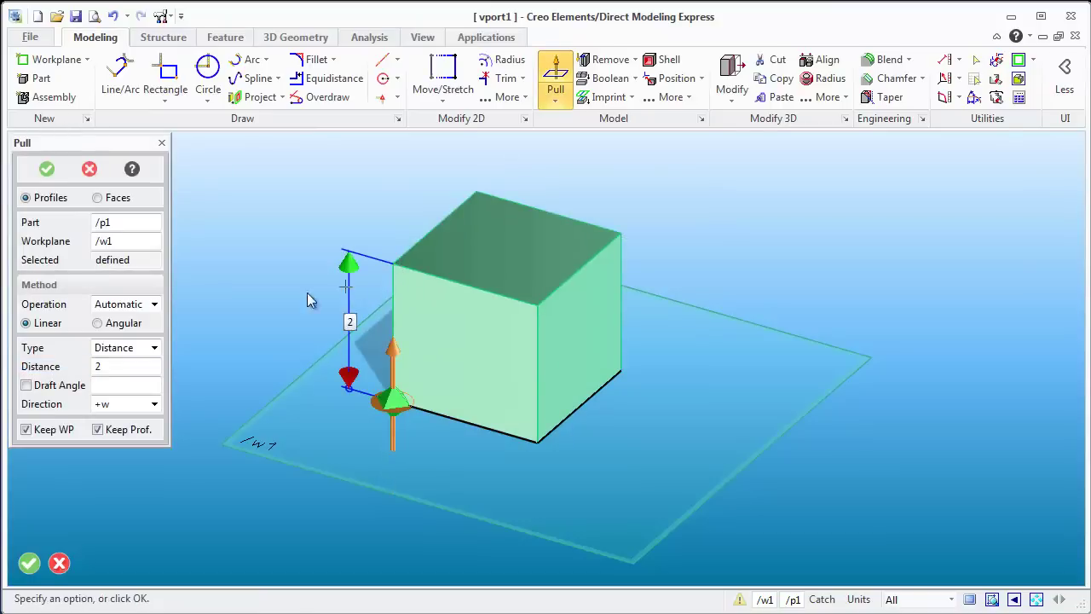
{"action": "left_click", "coordinate": [48, 169]}
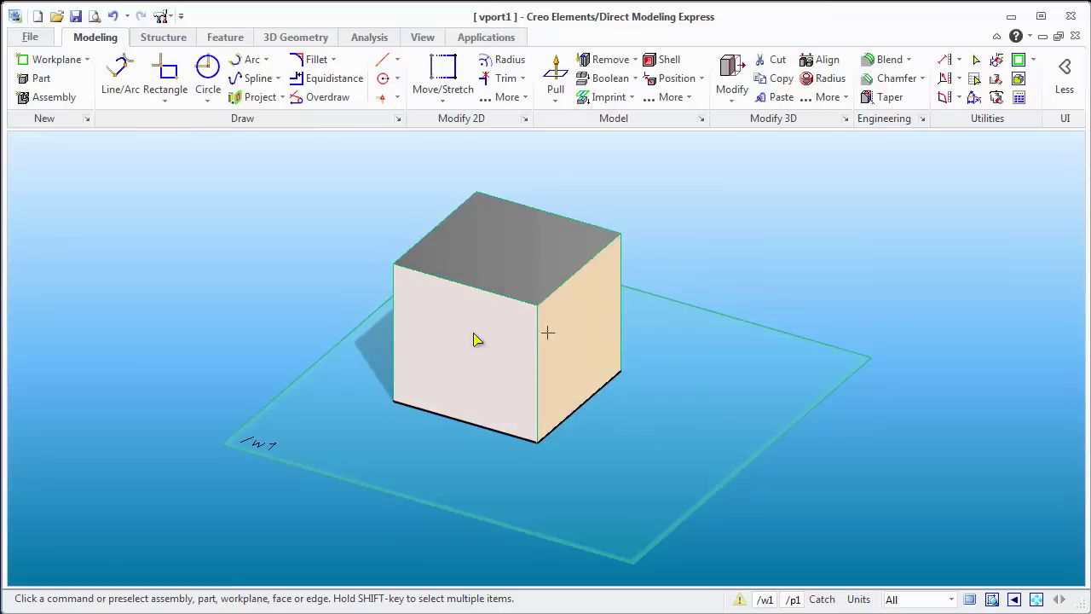
{"action": "scroll", "coordinate": [550, 322], "scroll_direction": "up", "scroll_amount": 6}
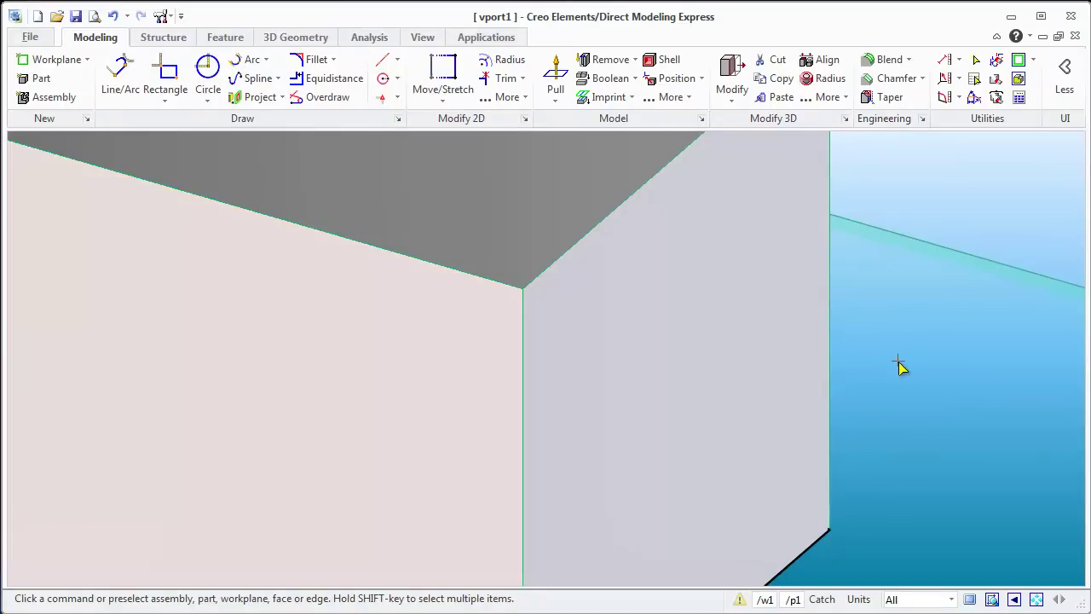
{"action": "middle_click_drag", "start_coordinate": [901, 365], "coordinate": [857, 375]}
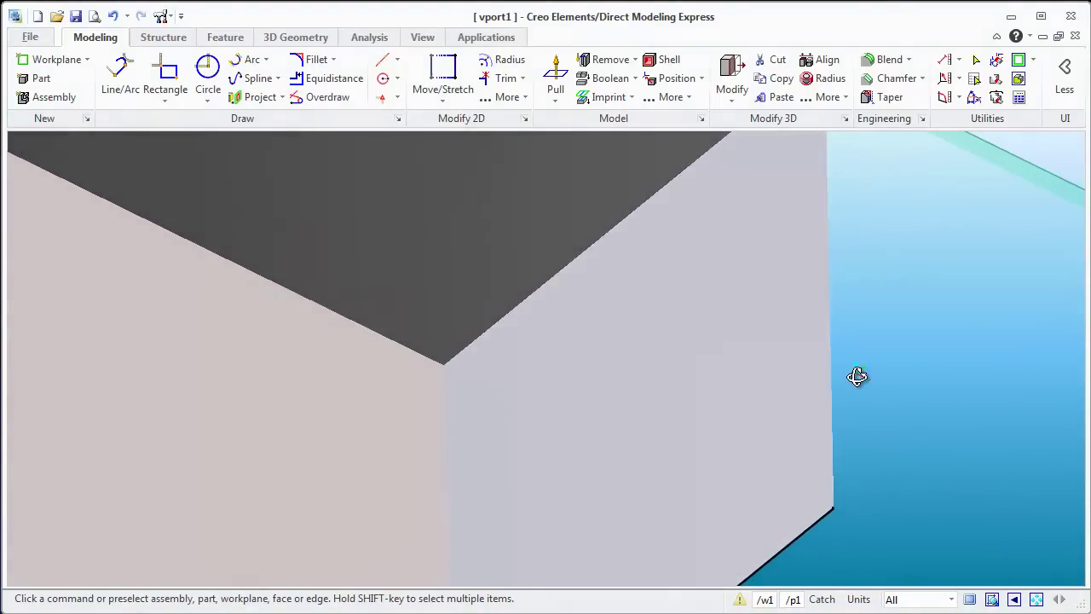
{"action": "scroll", "coordinate": [745, 429], "scroll_direction": "down", "scroll_amount": 5}
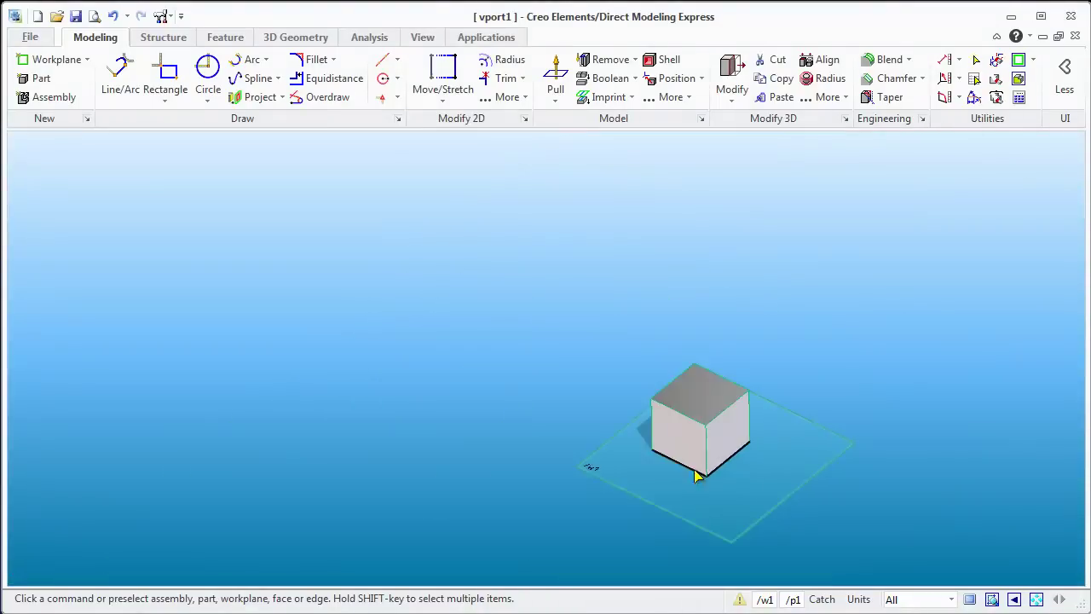
{"action": "scroll", "coordinate": [735, 494], "scroll_direction": "up", "scroll_amount": 5}
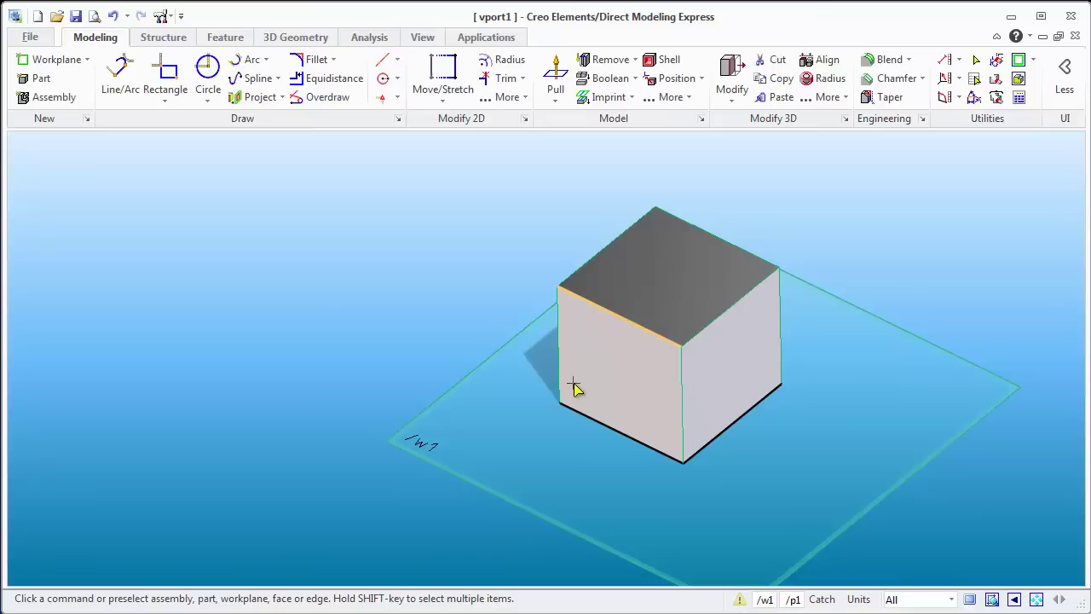
Step: Set dynamic viewing's 3D Object display to Use Show Properties, then select the cube's right face
{"action": "left_click", "coordinate": [31, 38]}
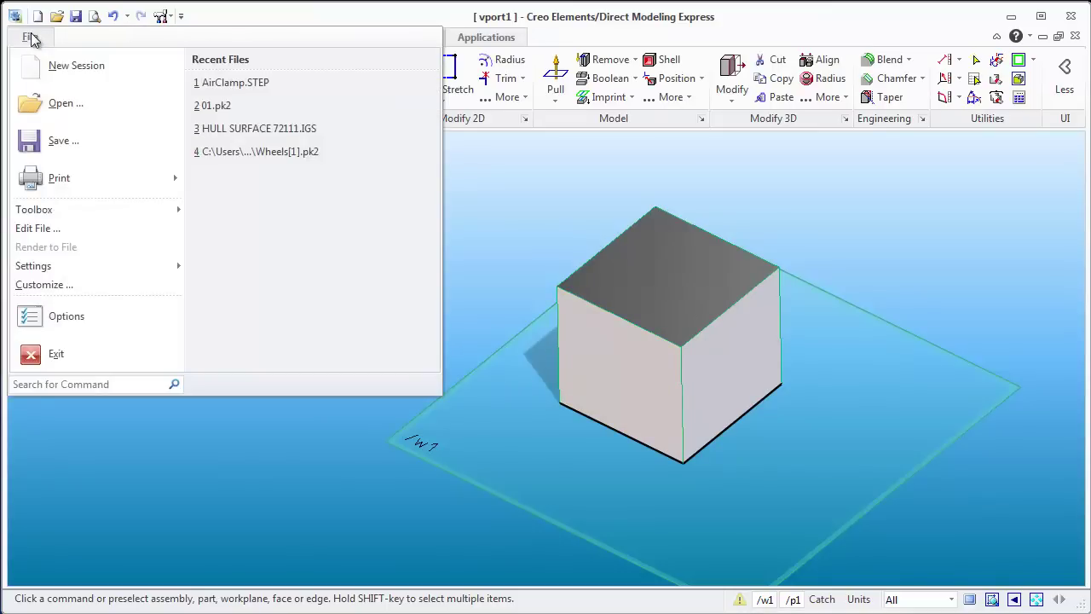
{"action": "mouse_move", "coordinate": [49, 271]}
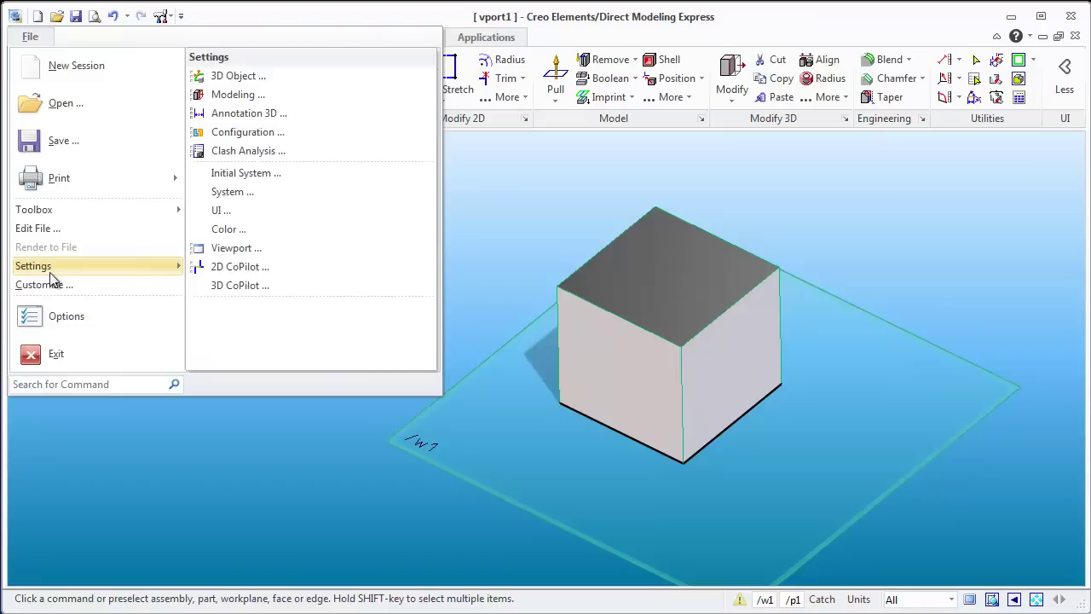
{"action": "left_click", "coordinate": [226, 248]}
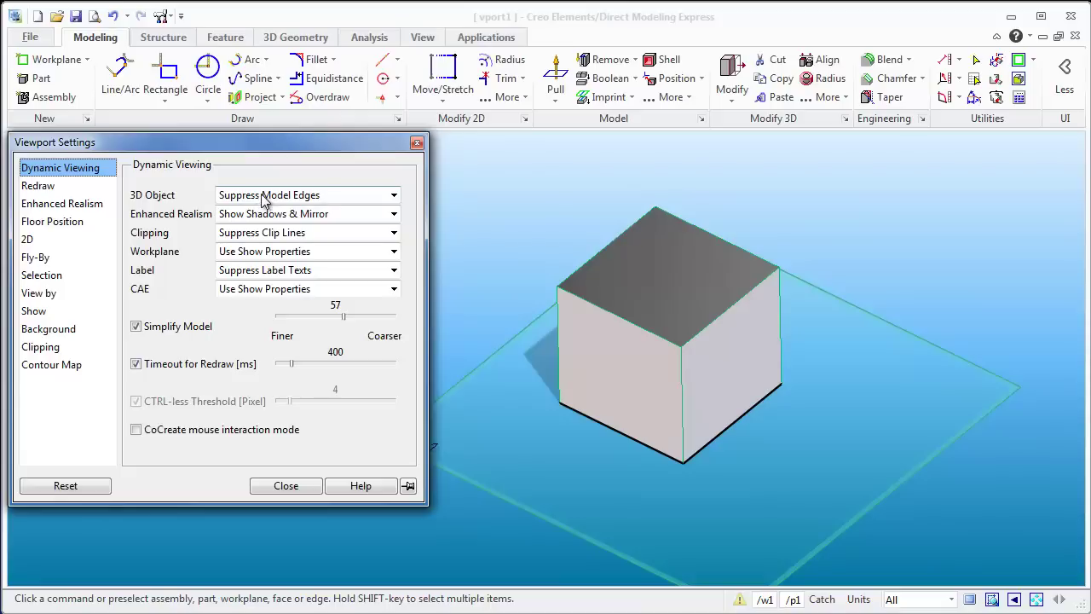
{"action": "left_click", "coordinate": [264, 197]}
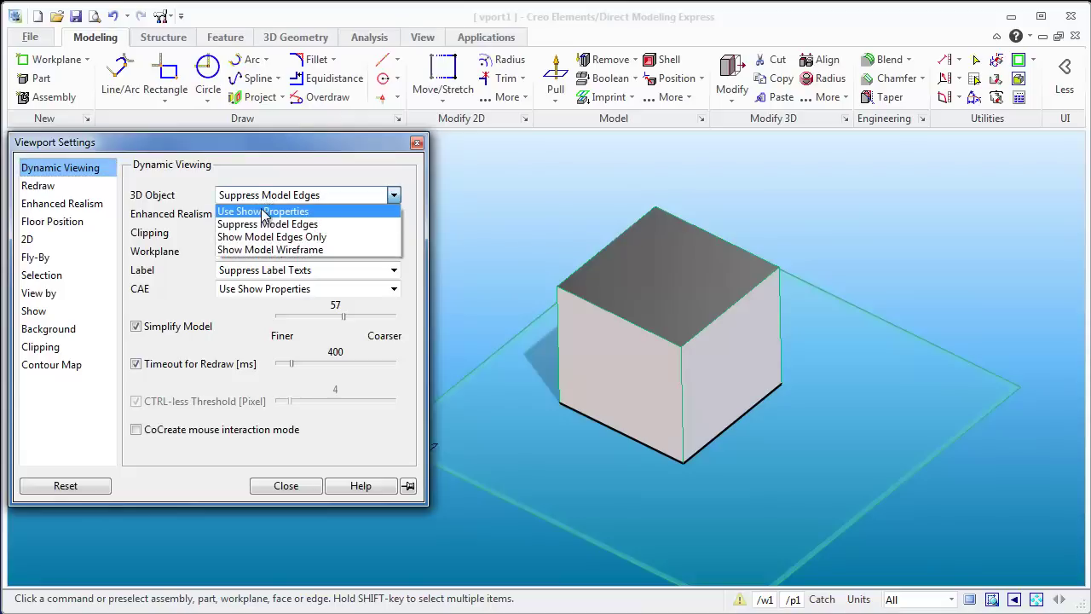
{"action": "left_click", "coordinate": [263, 211]}
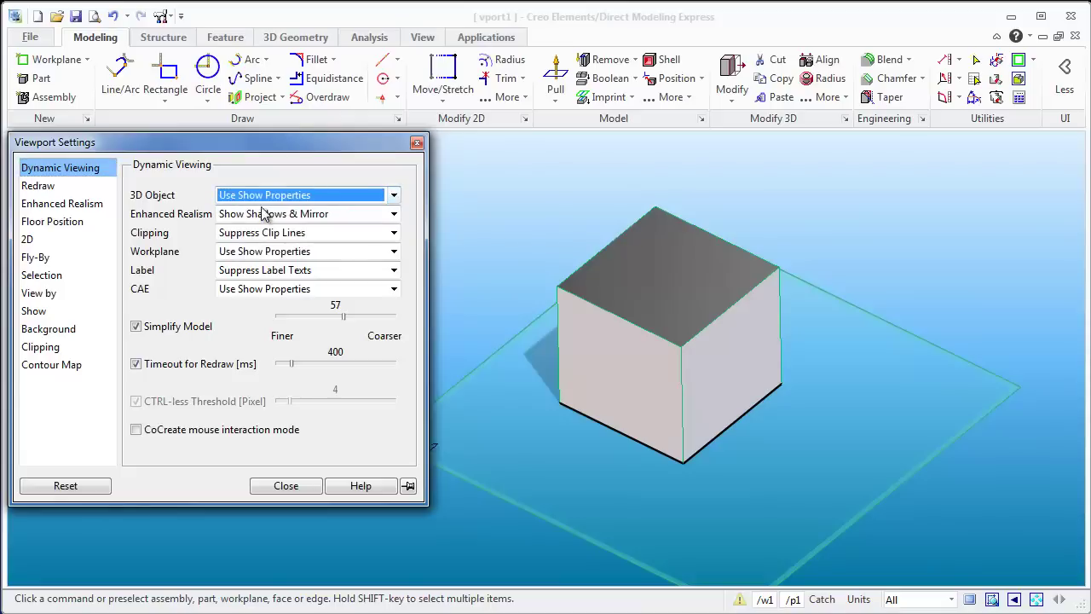
{"action": "left_click", "coordinate": [286, 485]}
{"action": "left_click", "coordinate": [728, 392]}
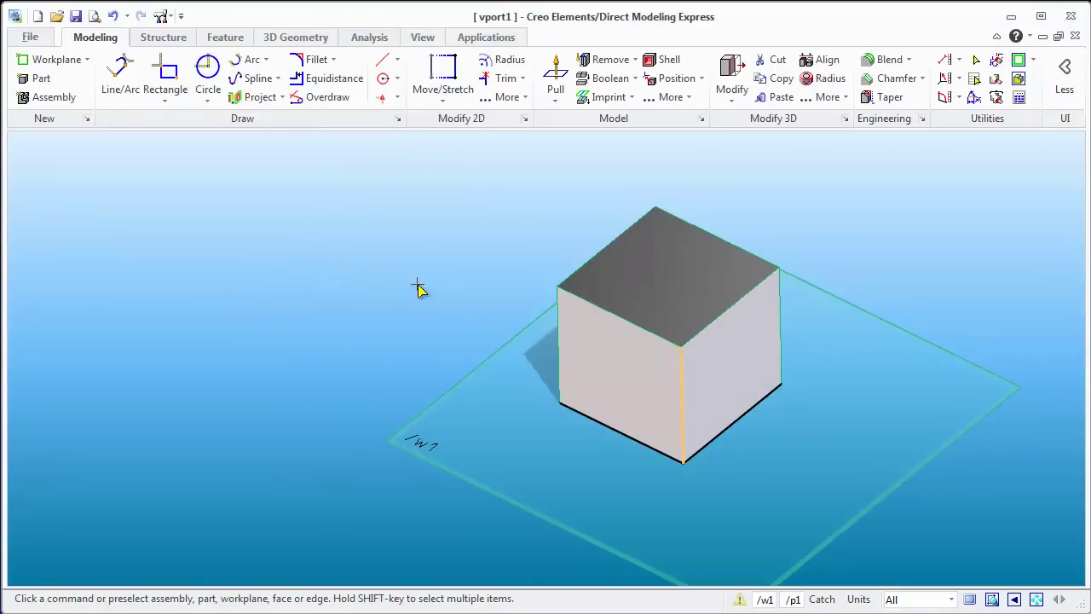
{"action": "mouse_move", "coordinate": [421, 314]}
{"action": "middle_mouse_down"}
{"action": "mouse_move", "coordinate": [435, 315]}
{"action": "mouse_move", "coordinate": [417, 307]}
{"action": "mouse_move", "coordinate": [424, 317]}
{"action": "middle_mouse_up"}
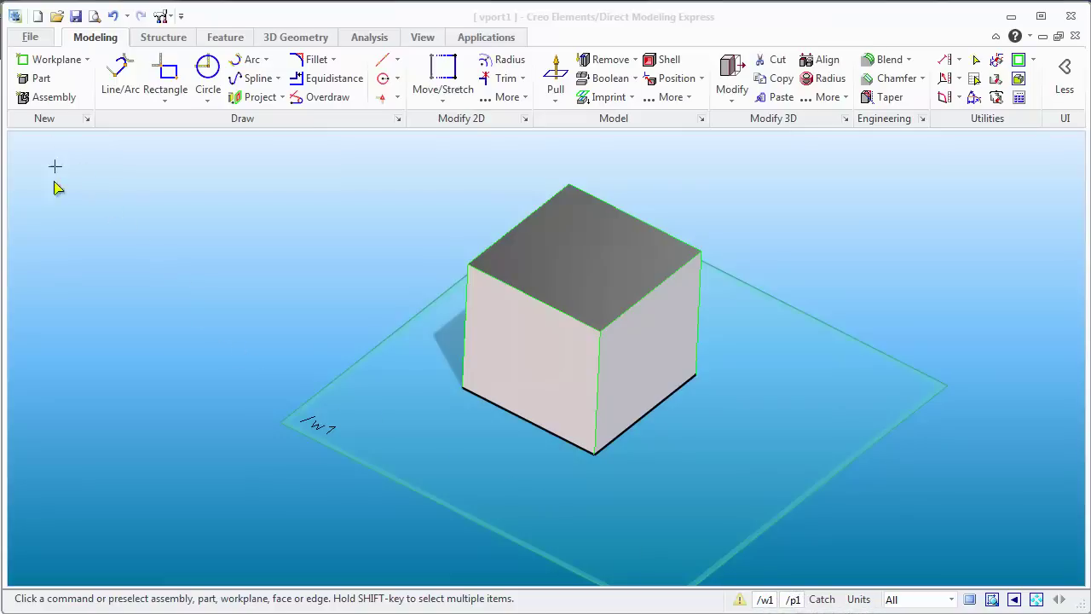
{"action": "left_click_drag", "start_coordinate": [54, 499], "coordinate": [60, 437]}
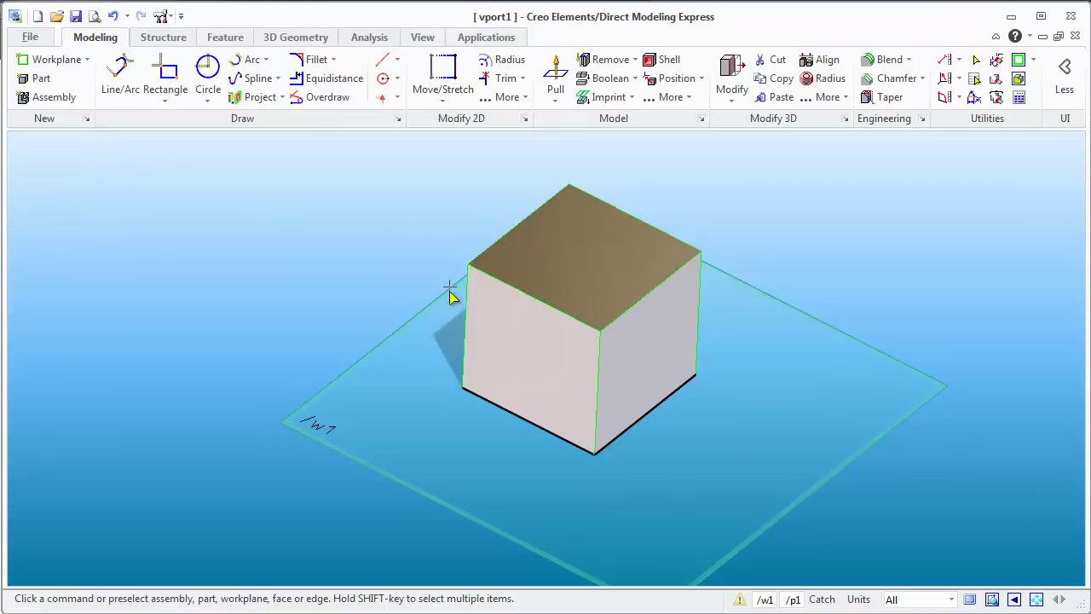
{"action": "left_click", "coordinate": [426, 39]}
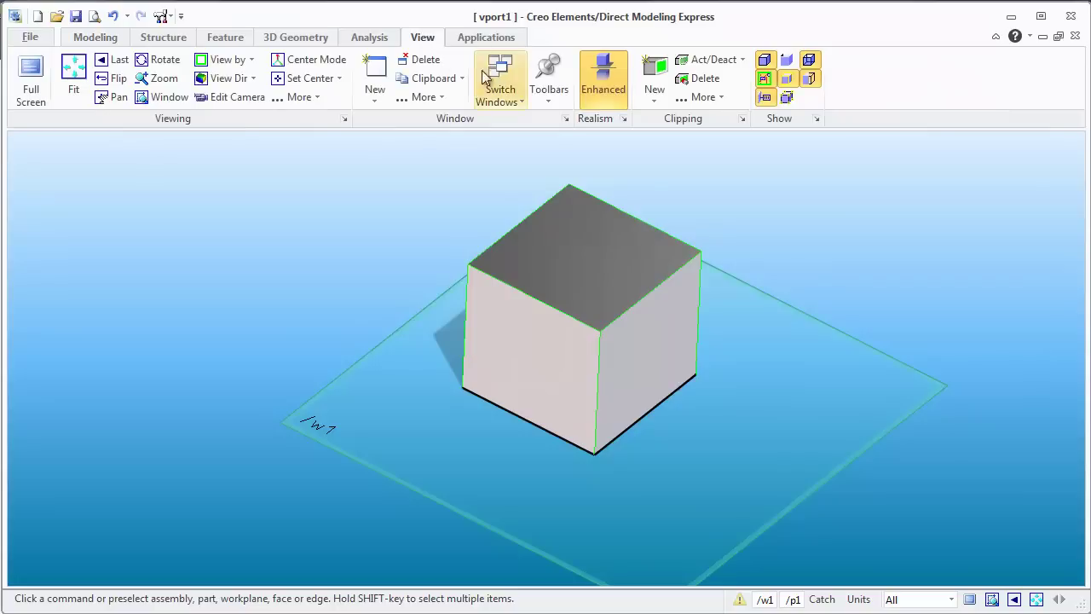
{"action": "left_click", "coordinate": [550, 95]}
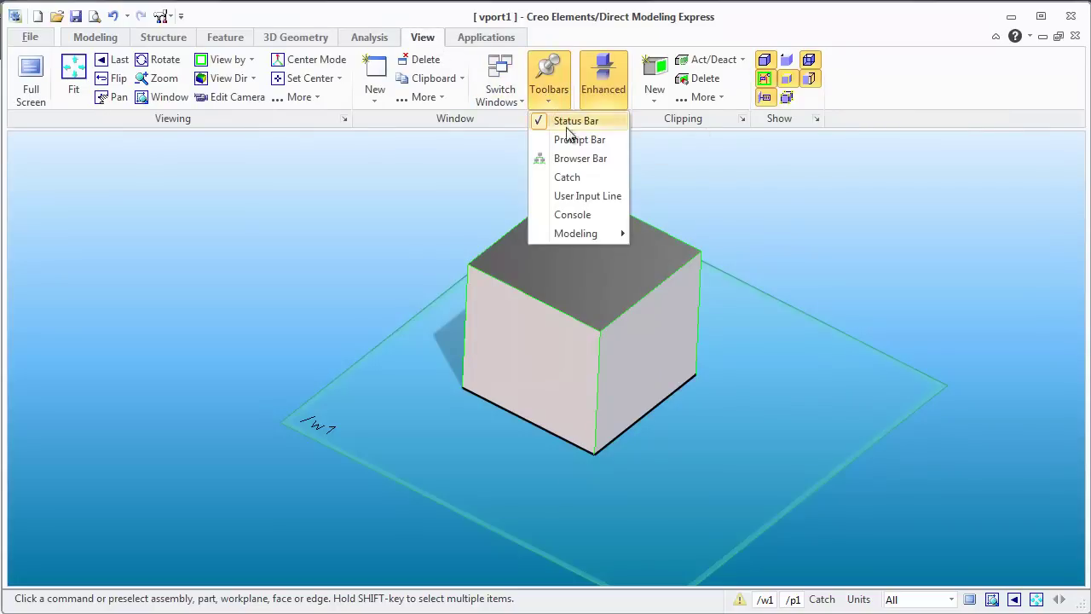
{"action": "left_click", "coordinate": [587, 159]}
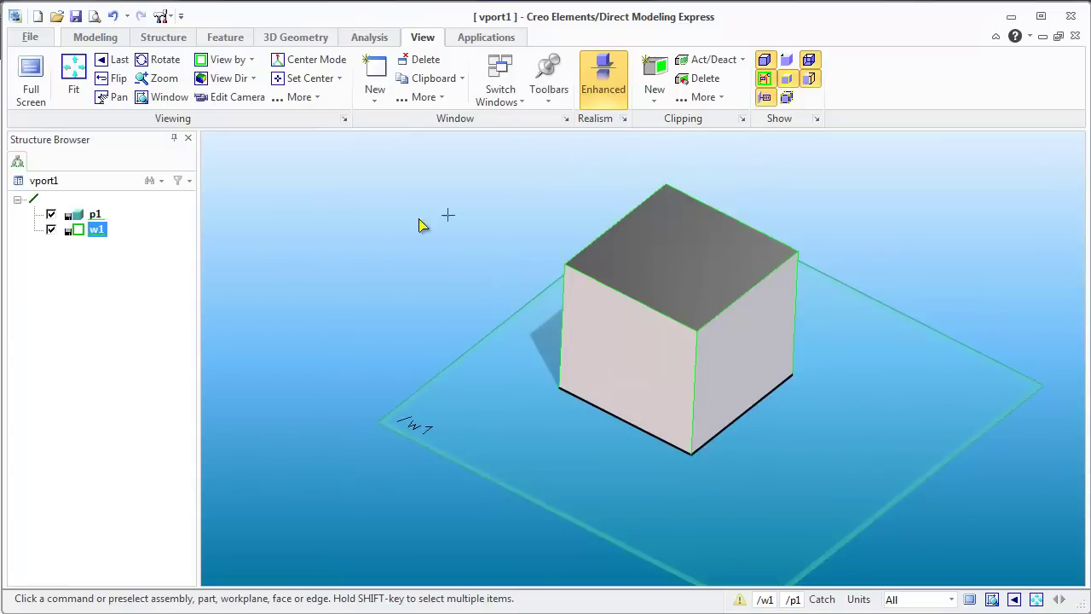
{"action": "left_click", "coordinate": [558, 107]}
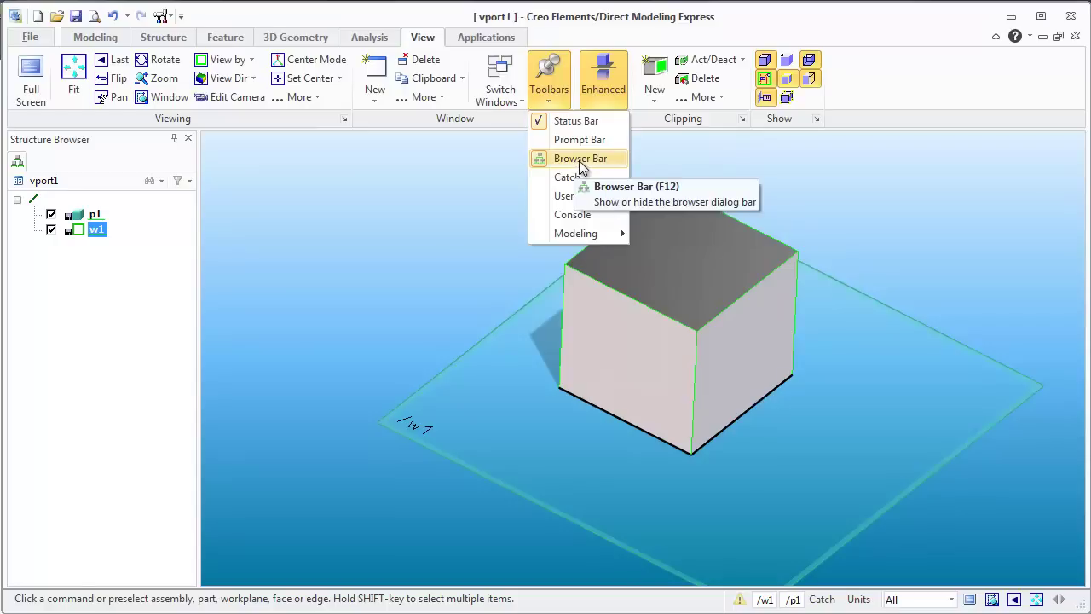
{"action": "left_click", "coordinate": [149, 368]}
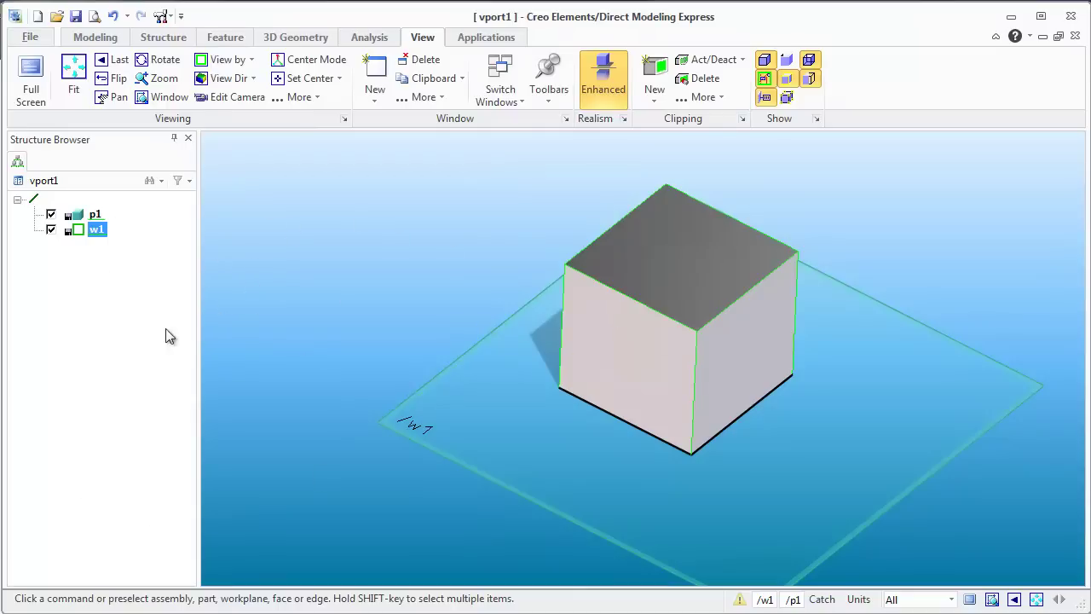
{"action": "left_click", "coordinate": [174, 138]}
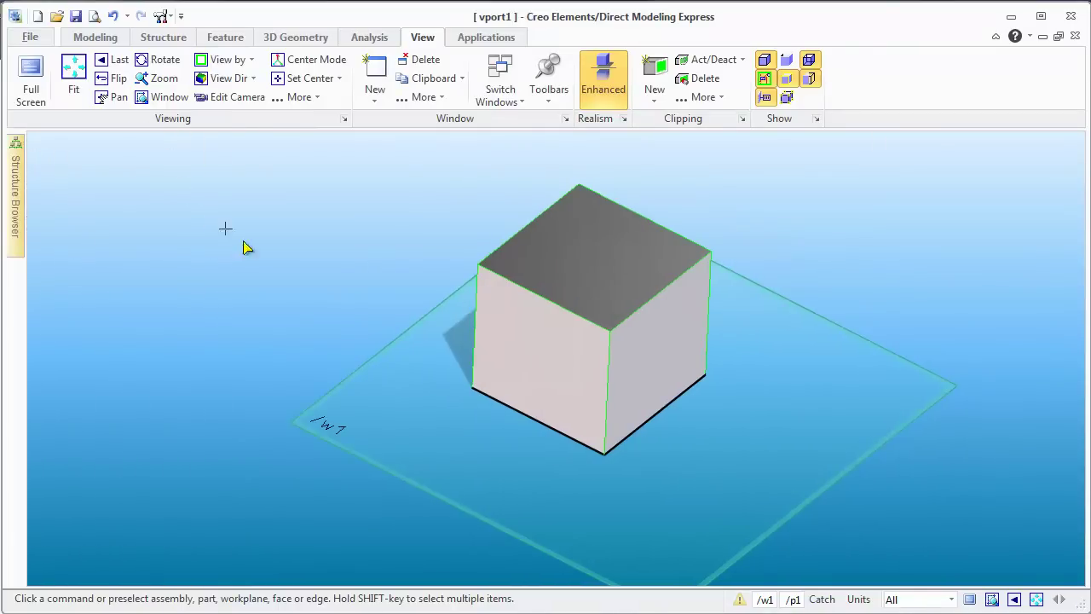
{"action": "mouse_move", "coordinate": [9, 242]}
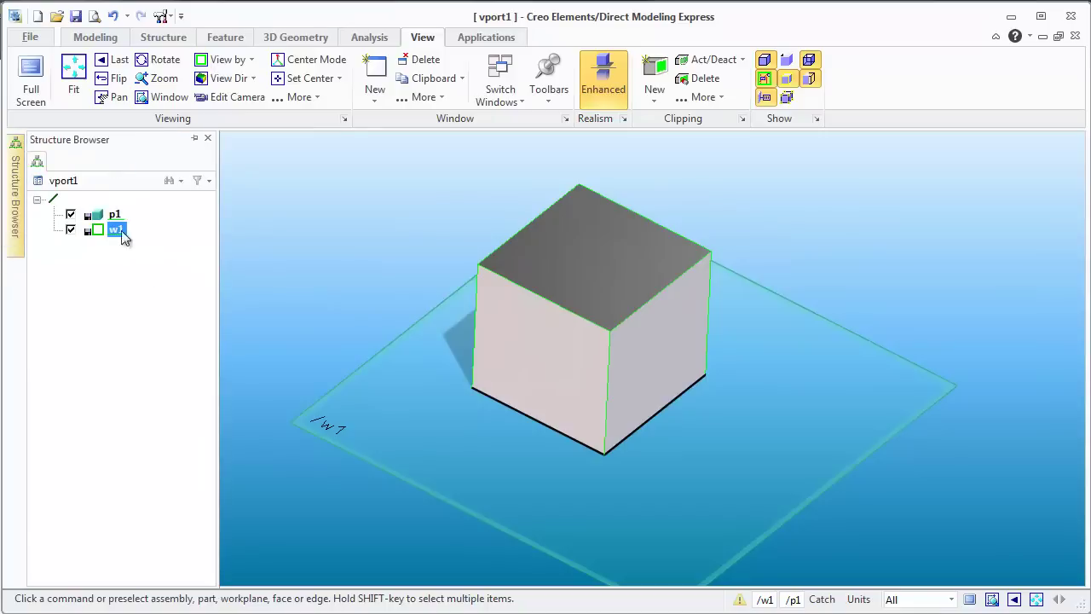
{"action": "left_click", "coordinate": [194, 138]}
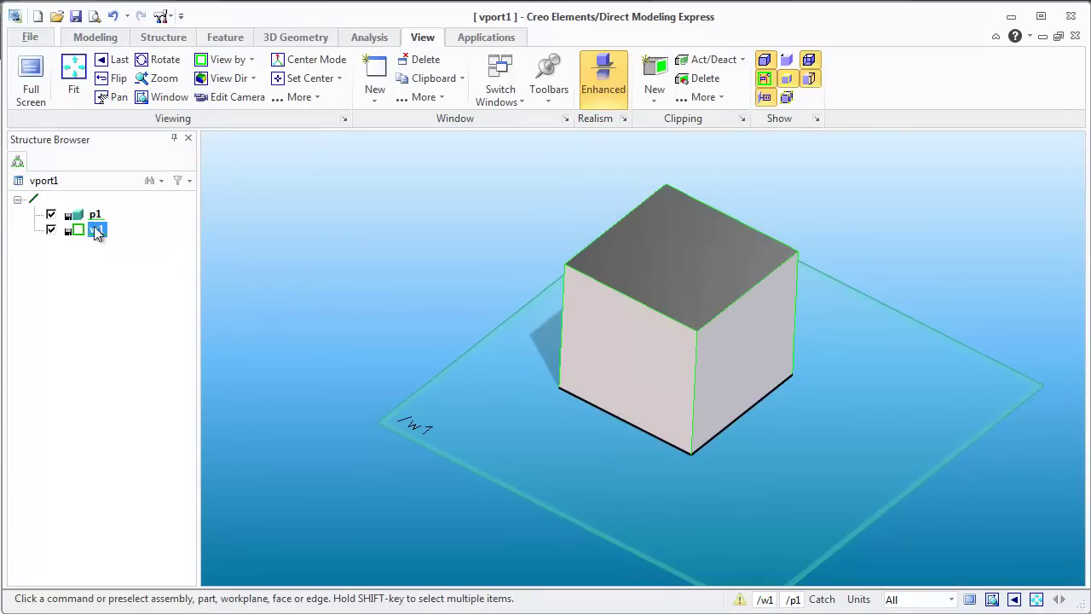
{"action": "right_click", "coordinate": [96, 216]}
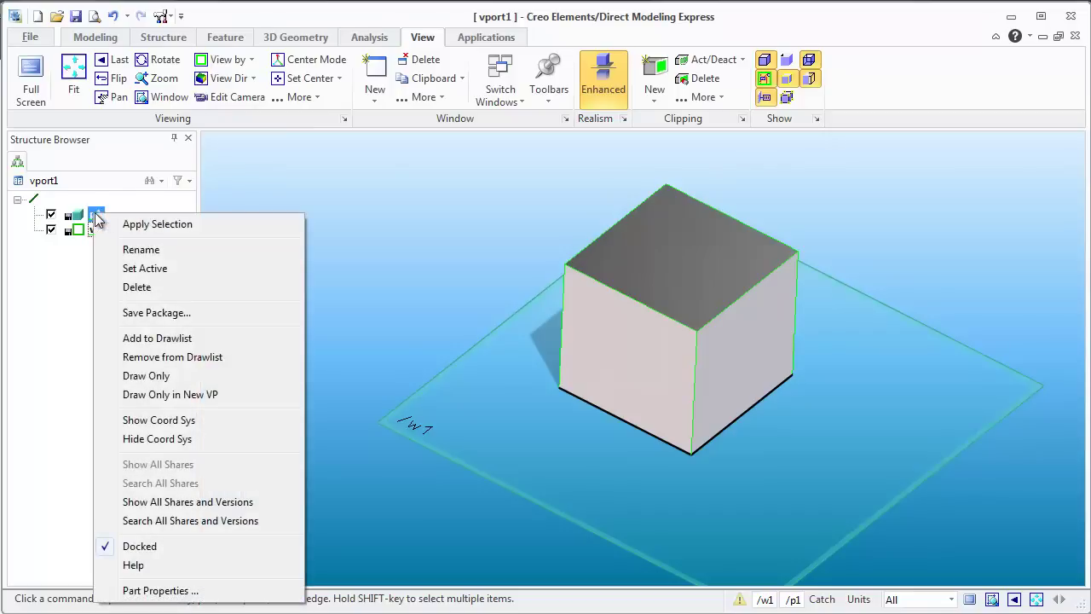
Step: Set cube part p1 as the active part from the Structure Browser
{"action": "left_click", "coordinate": [138, 269]}
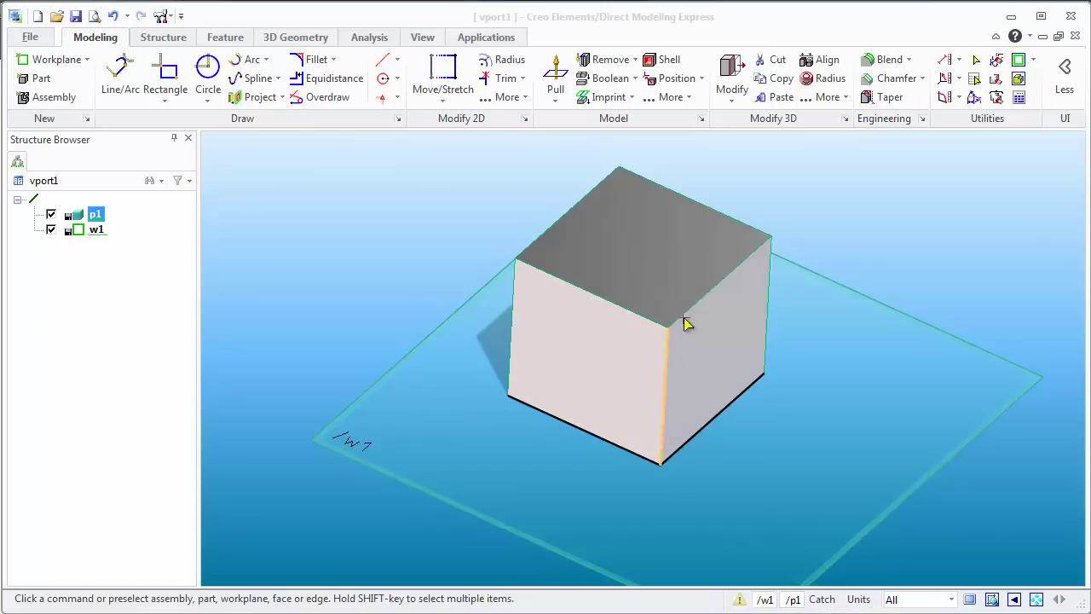
{"action": "mouse_move", "coordinate": [648, 325]}
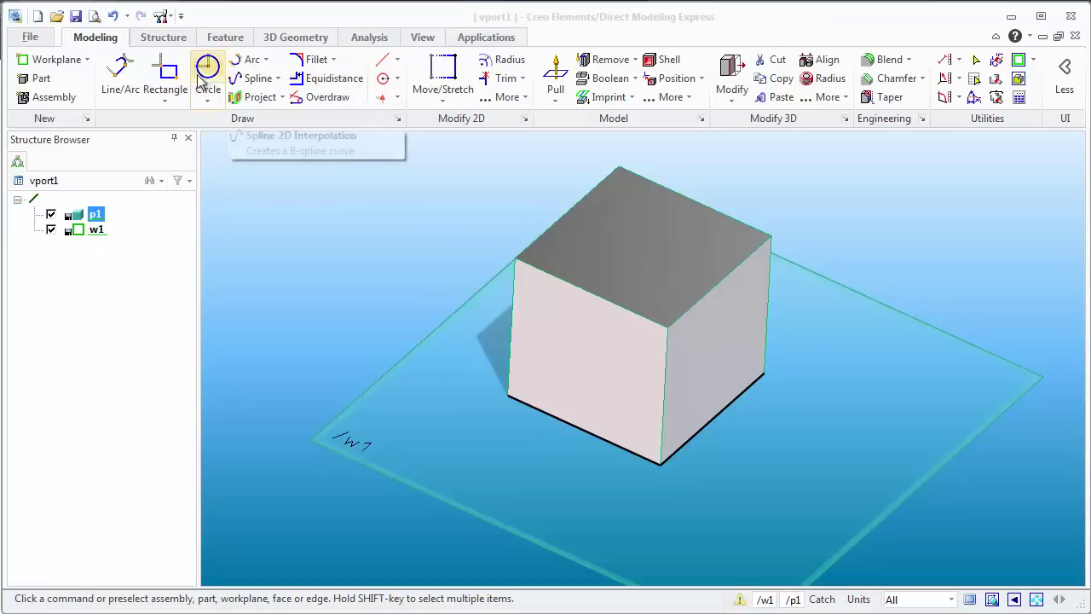
Step: Delete the cube's three leftover 2D profile lines from the workplane with Delete 2D
{"action": "left_click", "coordinate": [995, 61]}
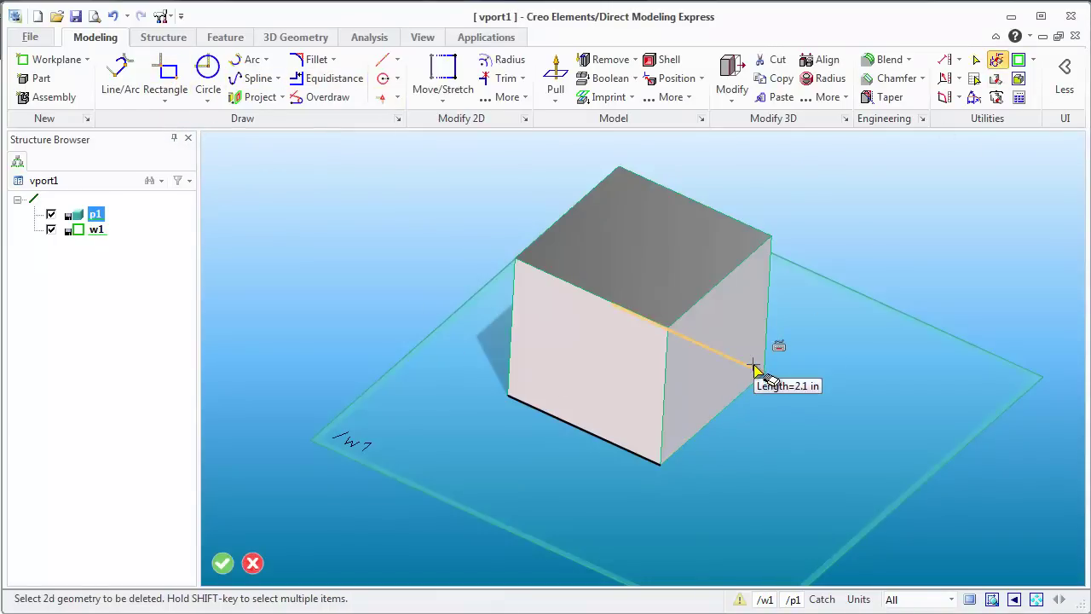
{"action": "left_click", "coordinate": [754, 367]}
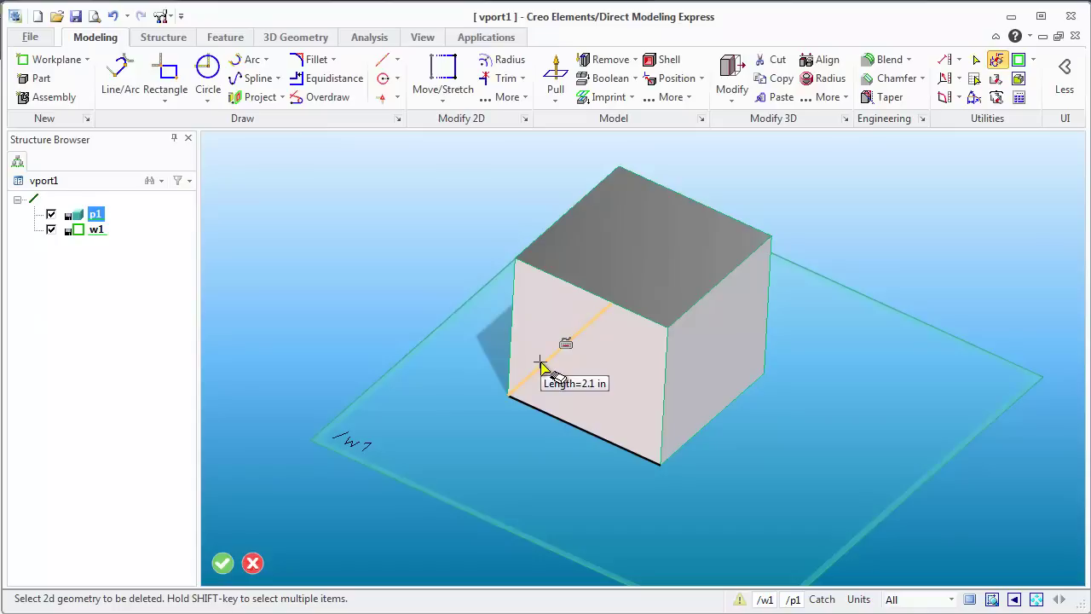
{"action": "left_click", "coordinate": [540, 364]}
{"action": "left_click", "coordinate": [548, 413]}
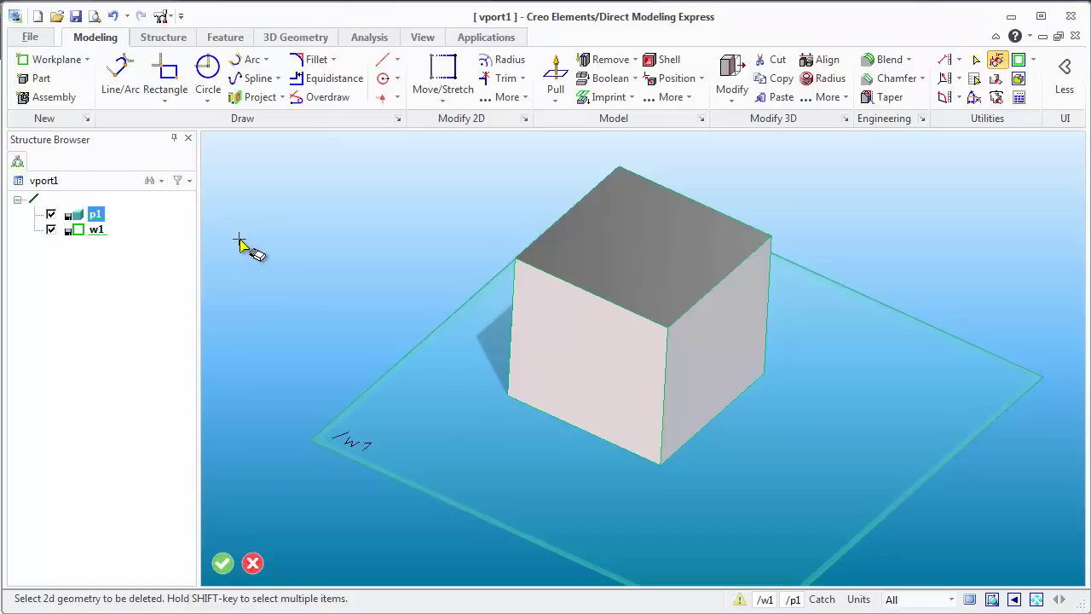
{"action": "left_click", "coordinate": [165, 85]}
Step: Draw a rectangle right of the cube and pull it 1.8 into small box p1.1
{"action": "left_click", "coordinate": [802, 416]}
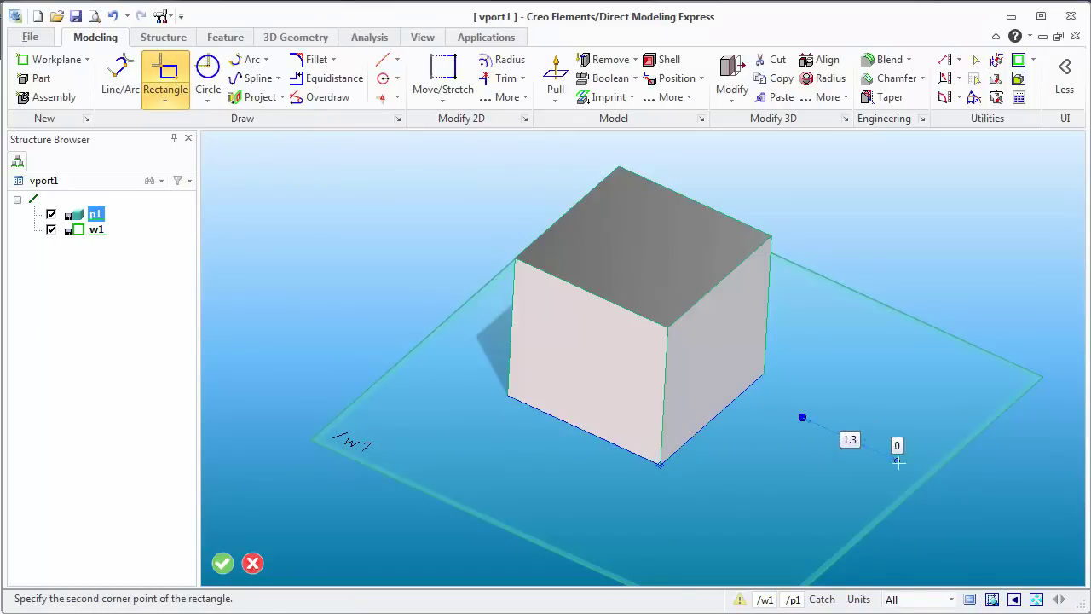
{"action": "left_click", "coordinate": [977, 418]}
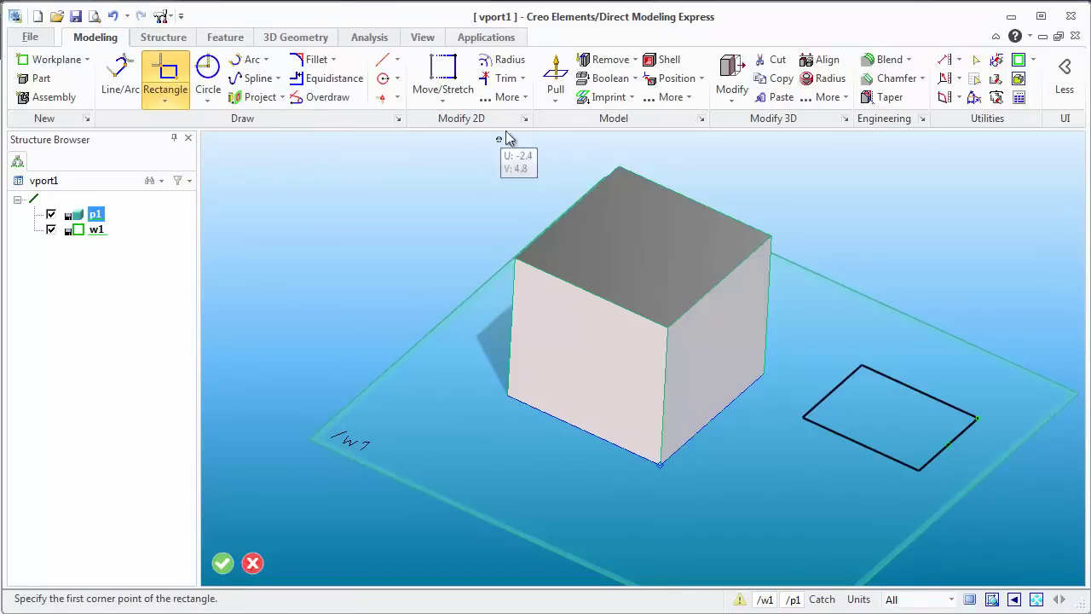
{"action": "left_click", "coordinate": [554, 78]}
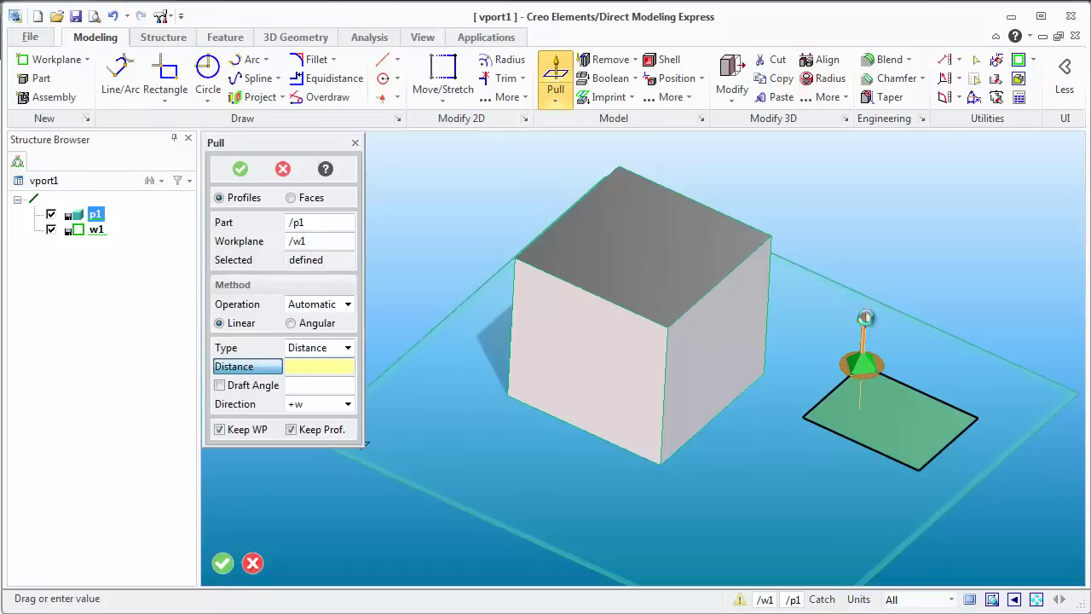
{"action": "left_click", "coordinate": [873, 249]}
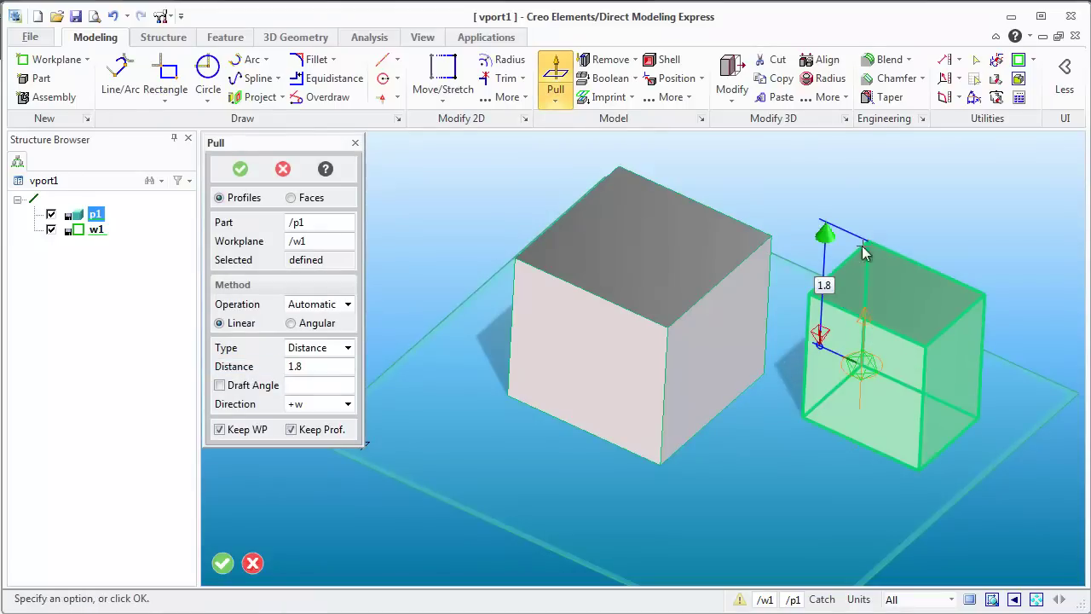
{"action": "left_click", "coordinate": [241, 169]}
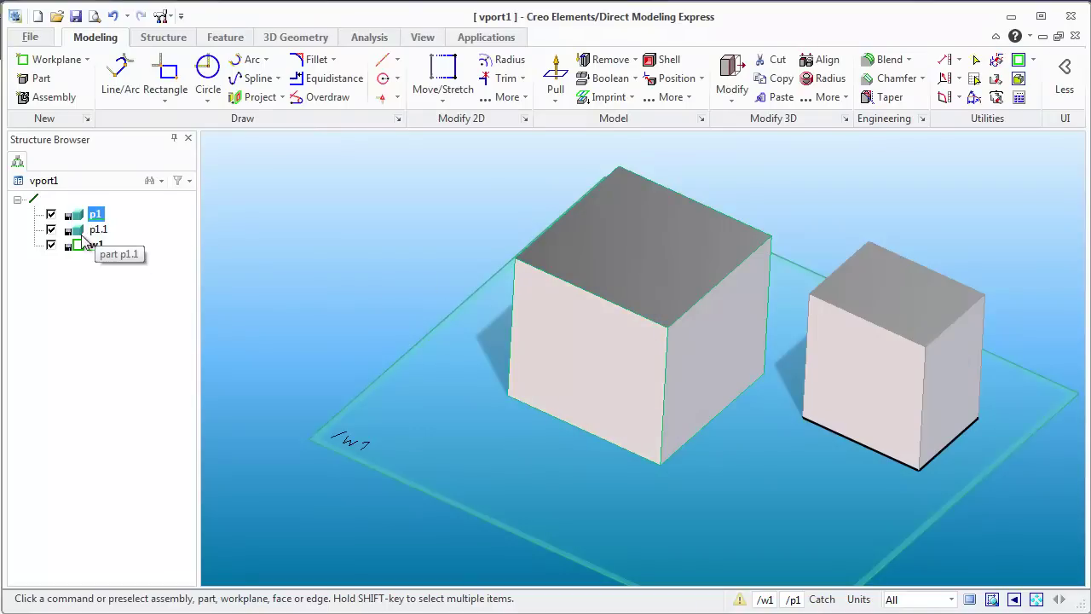
{"action": "left_click", "coordinate": [992, 64]}
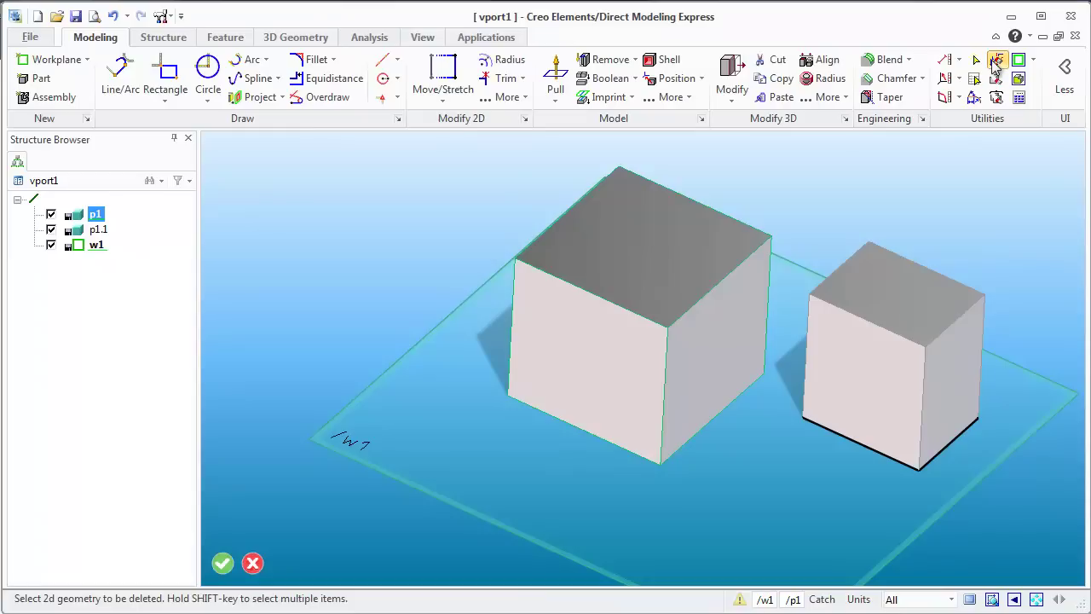
Step: Delete the small box's profile lines with Delete 2D, then remove part p1.1 with Delete 3D
{"action": "left_click", "coordinate": [858, 444]}
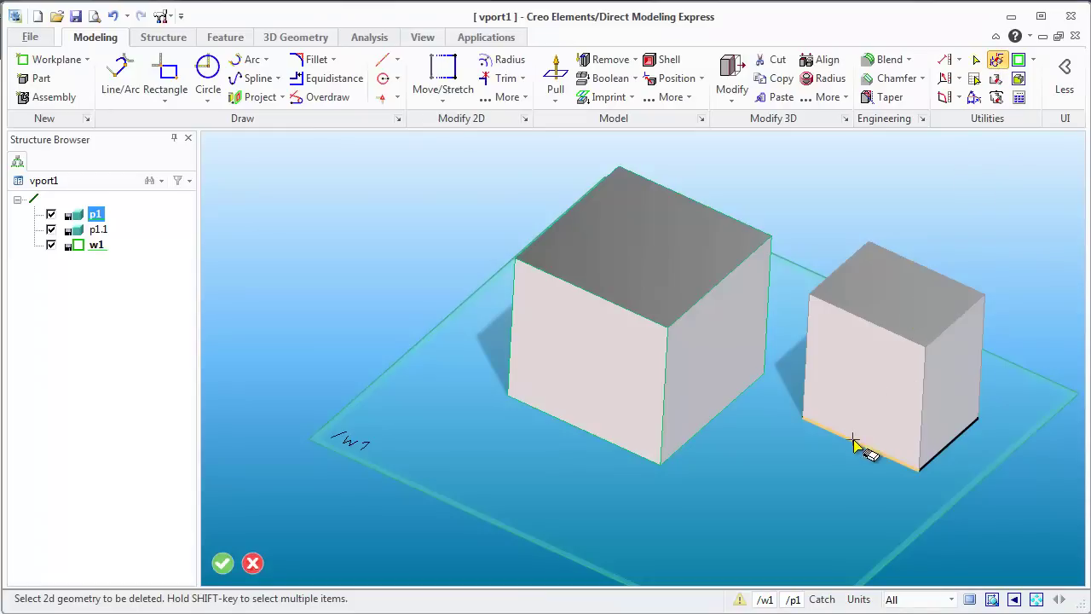
{"action": "left_click", "coordinate": [944, 467]}
{"action": "left_click_drag", "start_coordinate": [1032, 303], "coordinate": [755, 429]}
{"action": "left_click_drag", "start_coordinate": [789, 209], "coordinate": [970, 518]}
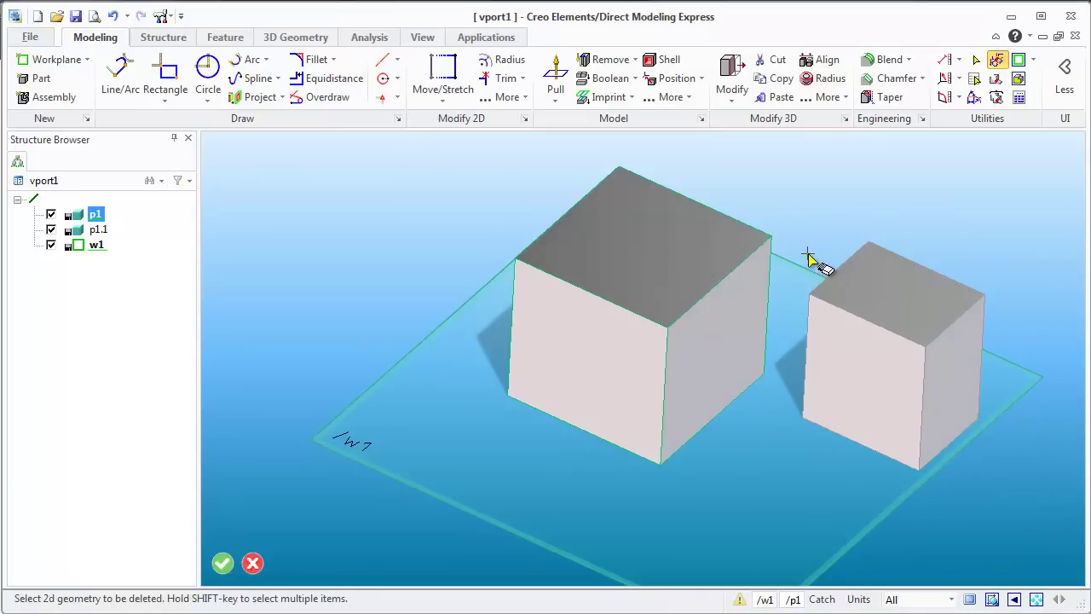
{"action": "left_click", "coordinate": [996, 78]}
{"action": "left_click", "coordinate": [912, 298]}
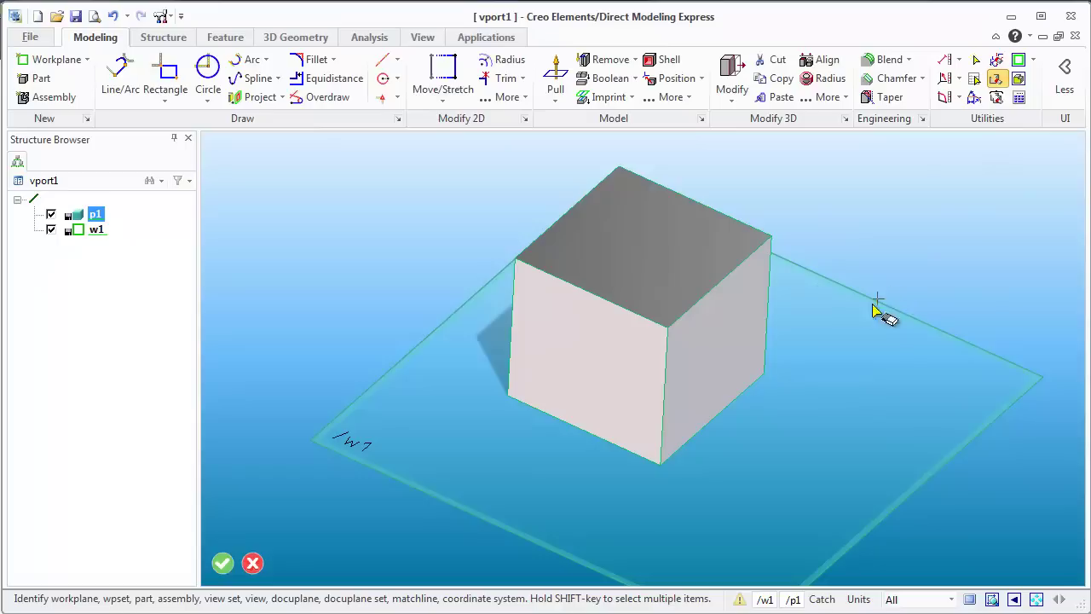
Step: Create new part p2 and draw a closed spline loop on the workplane
{"action": "left_click", "coordinate": [23, 79]}
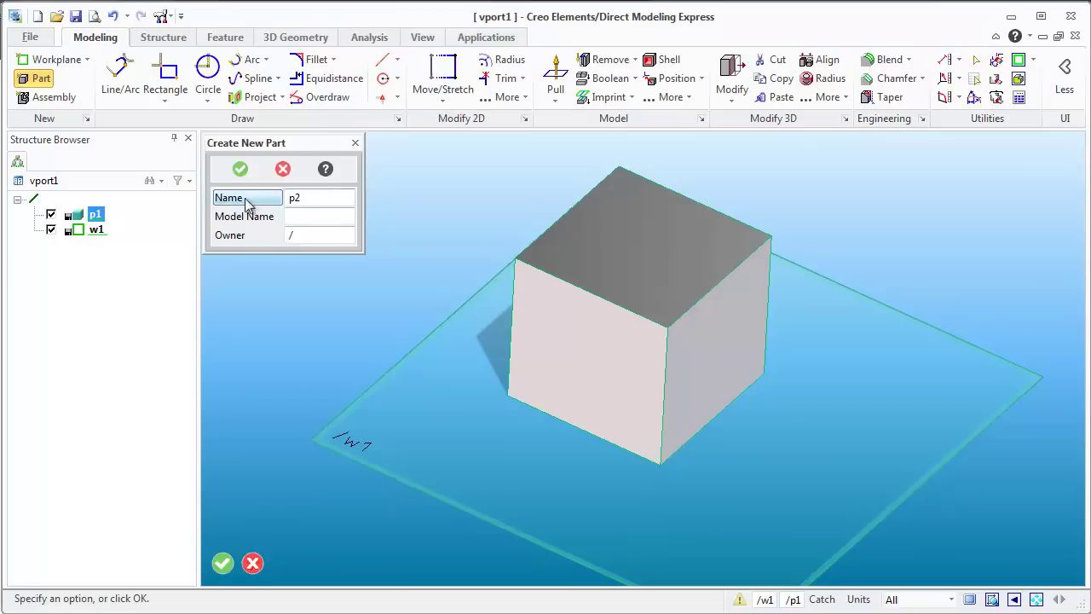
{"action": "left_click", "coordinate": [239, 174]}
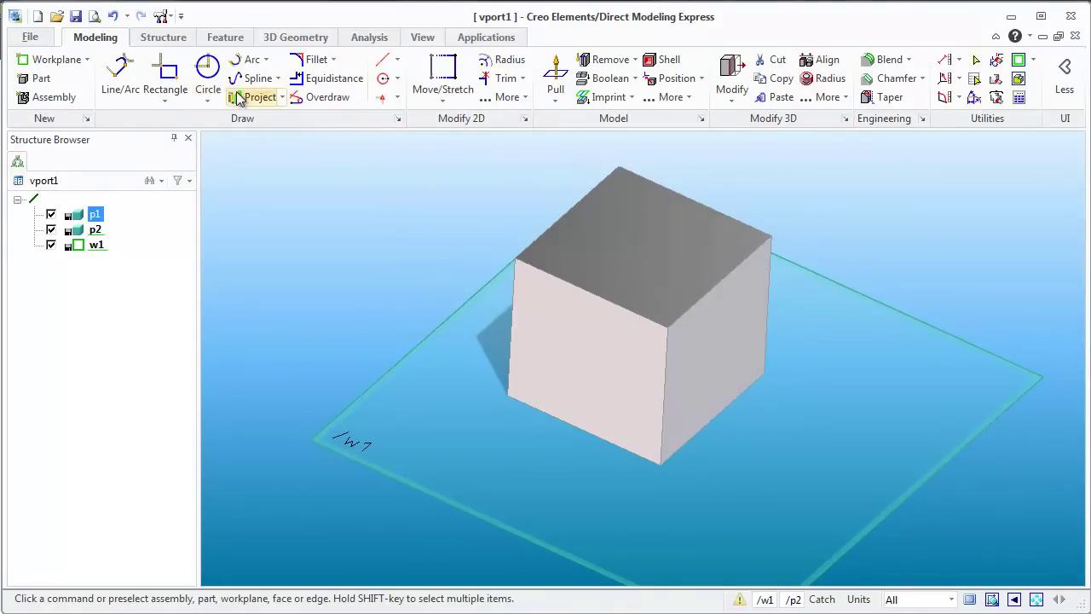
{"action": "left_click", "coordinate": [256, 78]}
{"action": "left_click", "coordinate": [766, 445]}
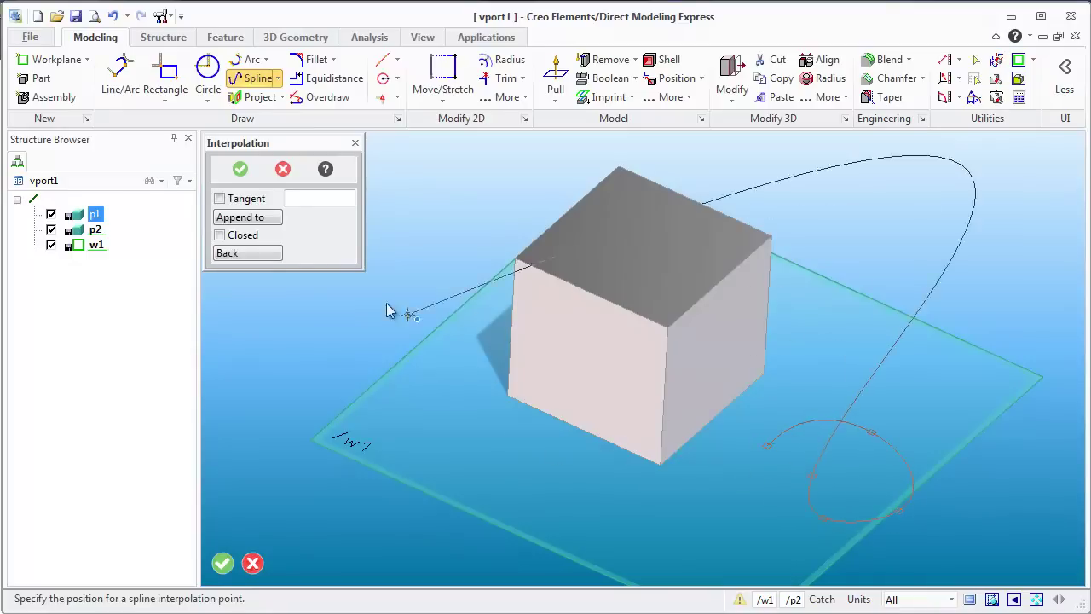
{"action": "left_click", "coordinate": [220, 236]}
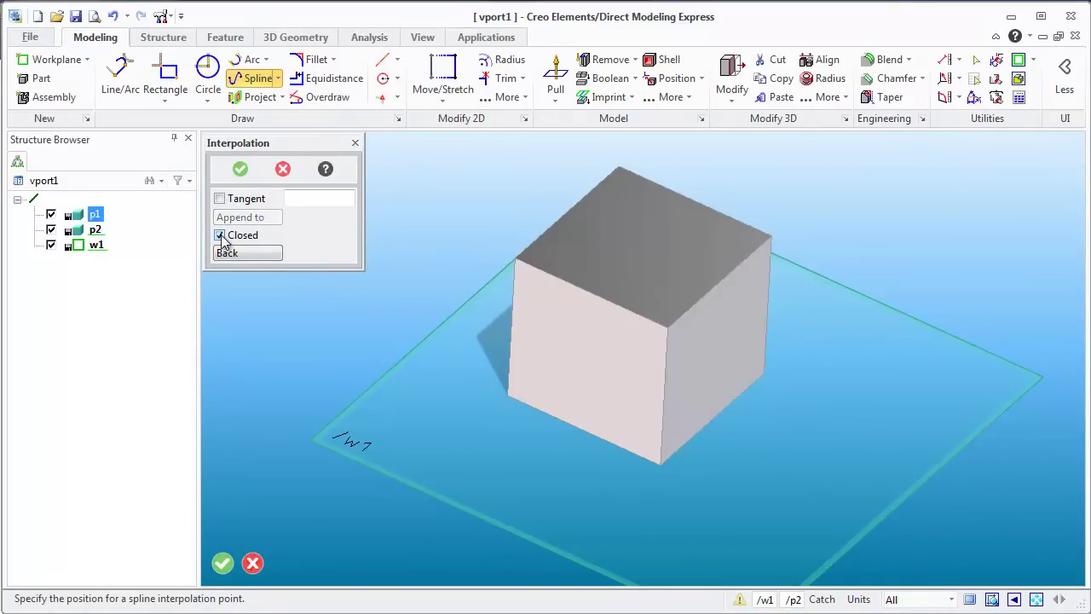
{"action": "left_click", "coordinate": [240, 168]}
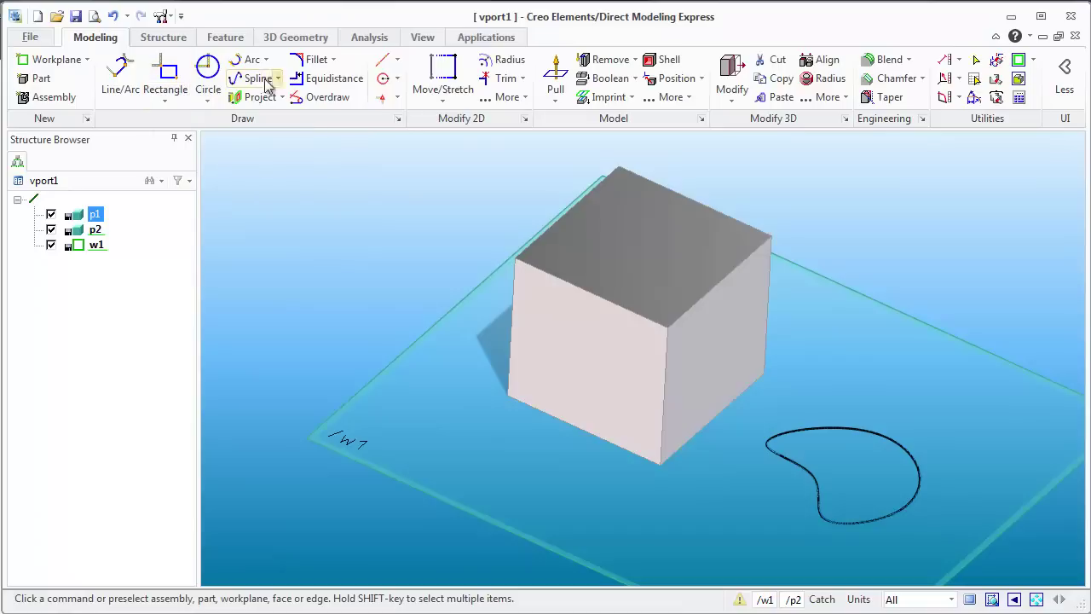
Step: Draw a rectangle overlapping the spline loop and pull both profiles 1.8 into one solid
{"action": "left_click", "coordinate": [167, 79]}
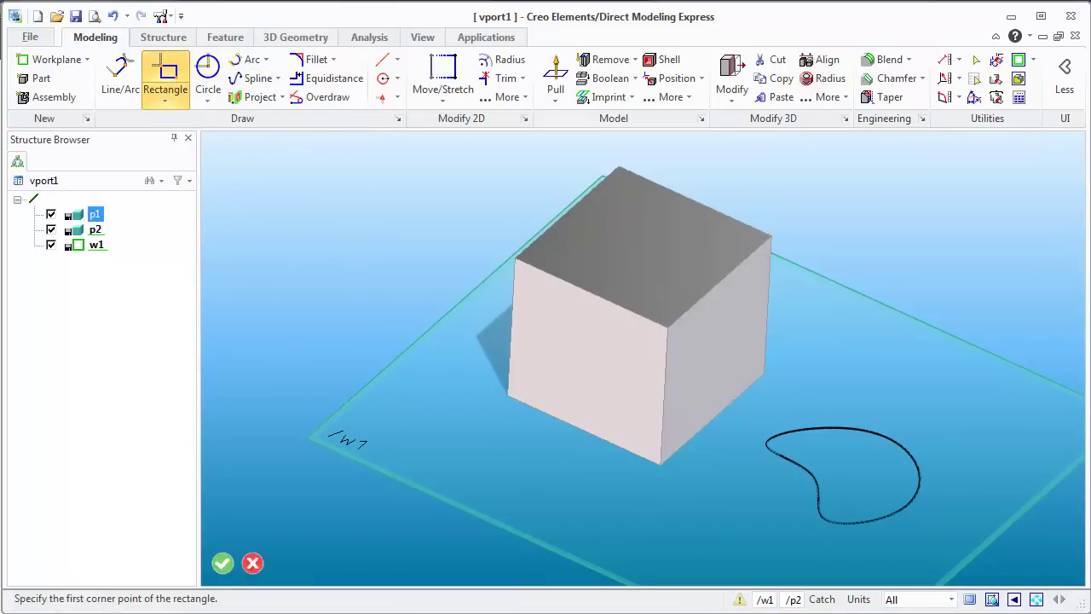
{"action": "left_click", "coordinate": [770, 474]}
{"action": "left_click", "coordinate": [886, 567]}
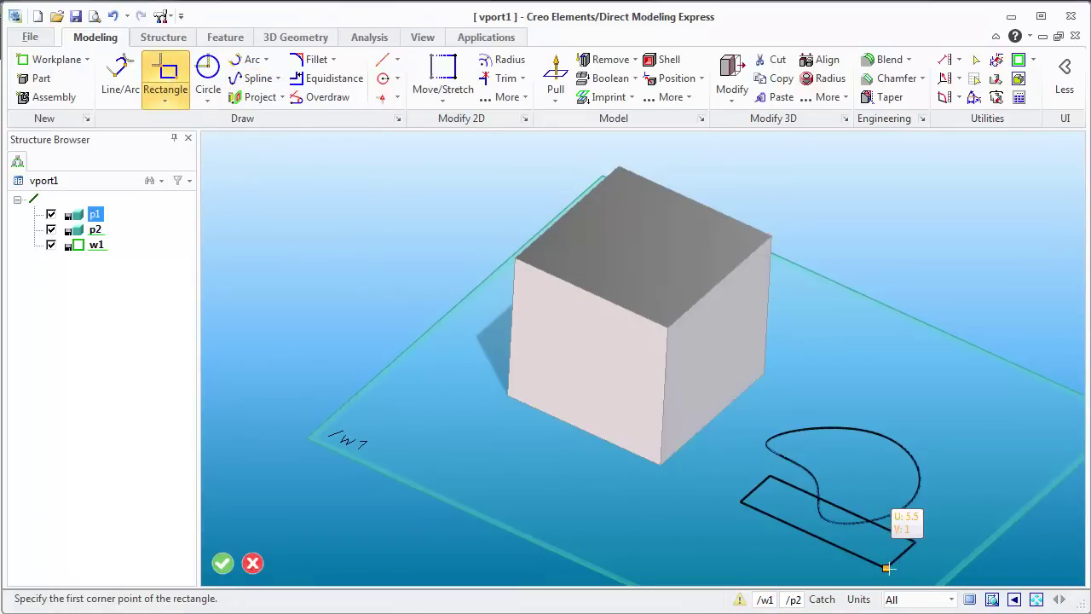
{"action": "left_click", "coordinate": [554, 77]}
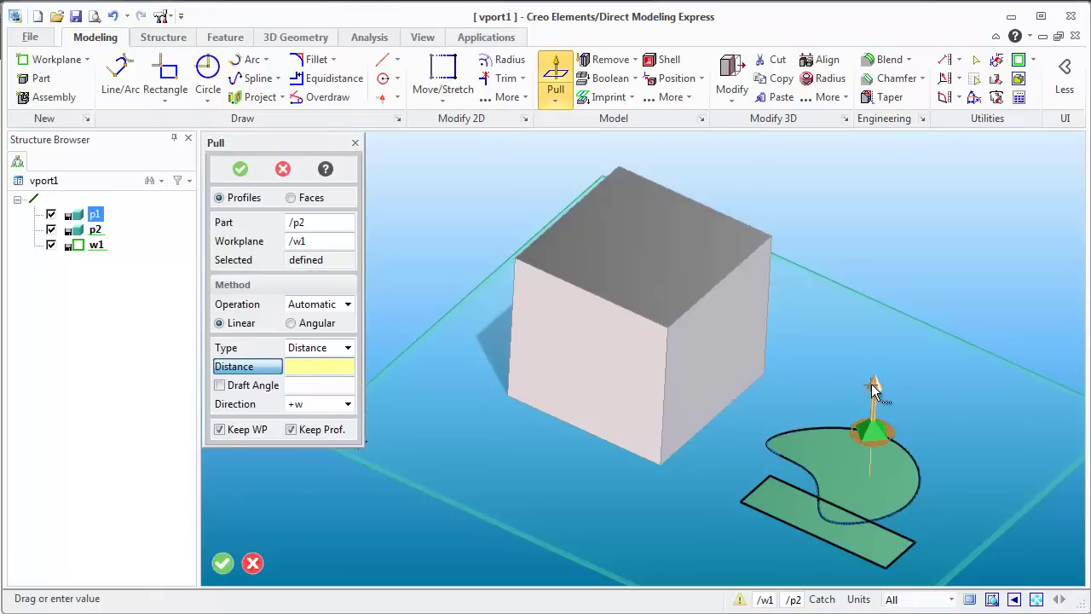
{"action": "left_click_drag", "start_coordinate": [871, 384], "coordinate": [878, 318]}
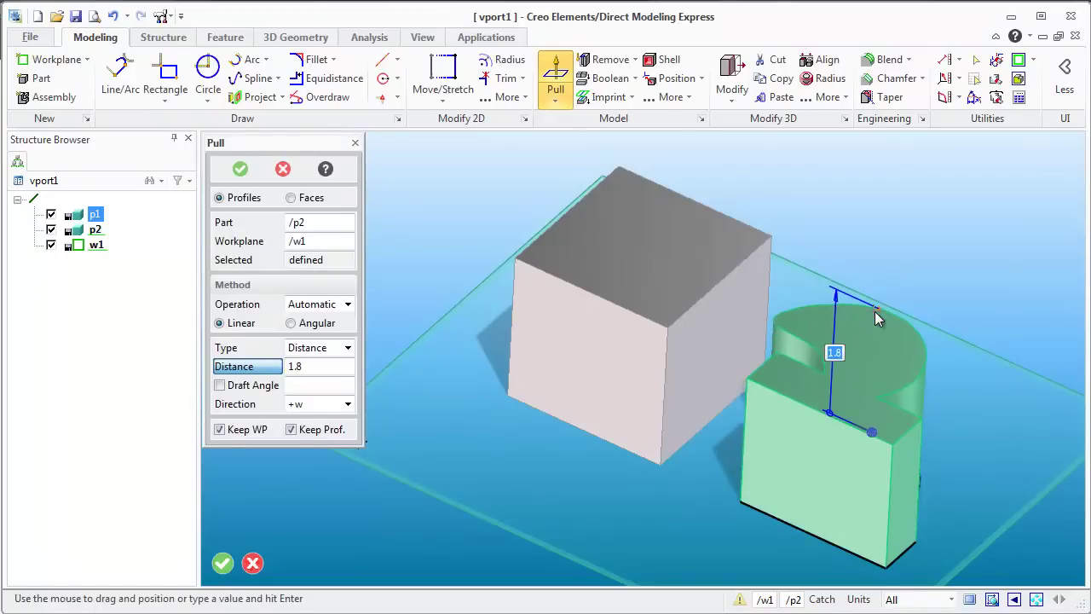
{"action": "left_click", "coordinate": [239, 169]}
{"action": "left_click", "coordinate": [546, 411]}
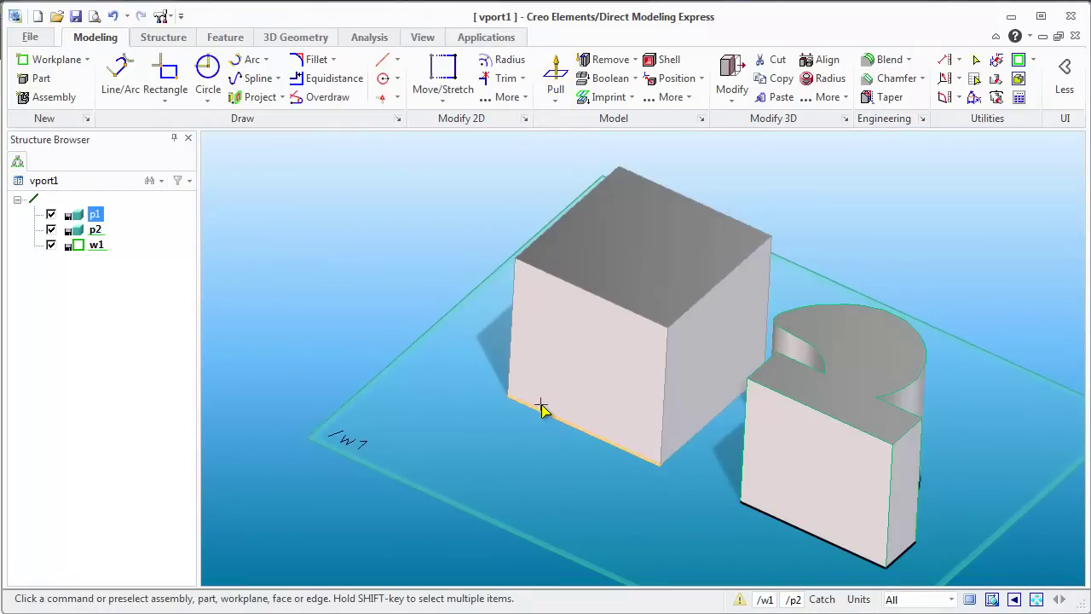
Step: Click in the workspace to finish part p2 beside cube p1 on /w1
{"action": "left_click", "coordinate": [873, 439]}
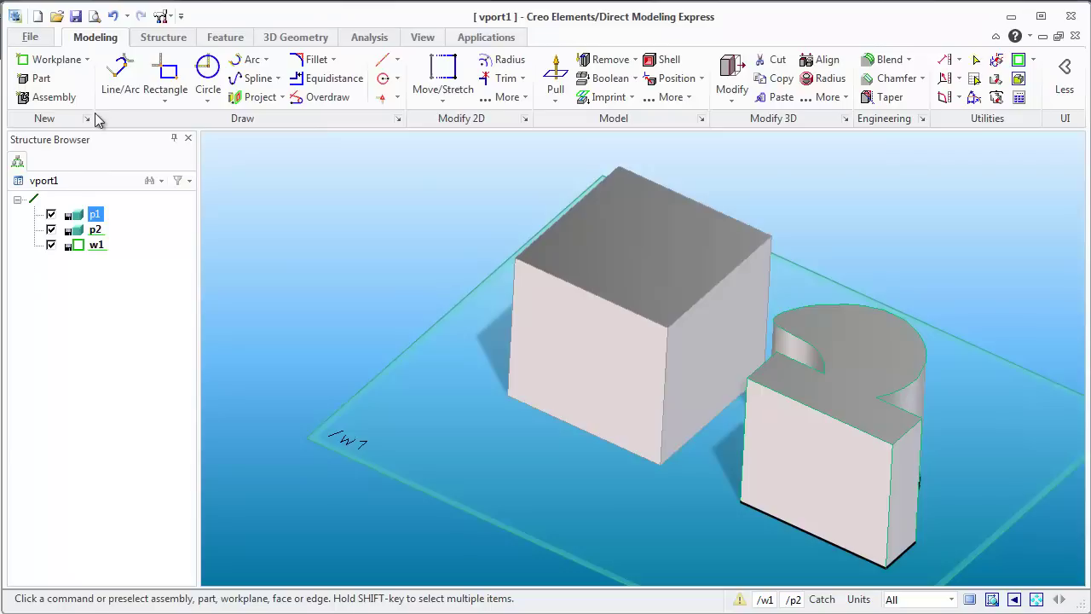
Step: In the 3D Object settings, set Part Edge Color to Black and Current Part Color to Yellow
{"action": "left_click", "coordinate": [30, 38]}
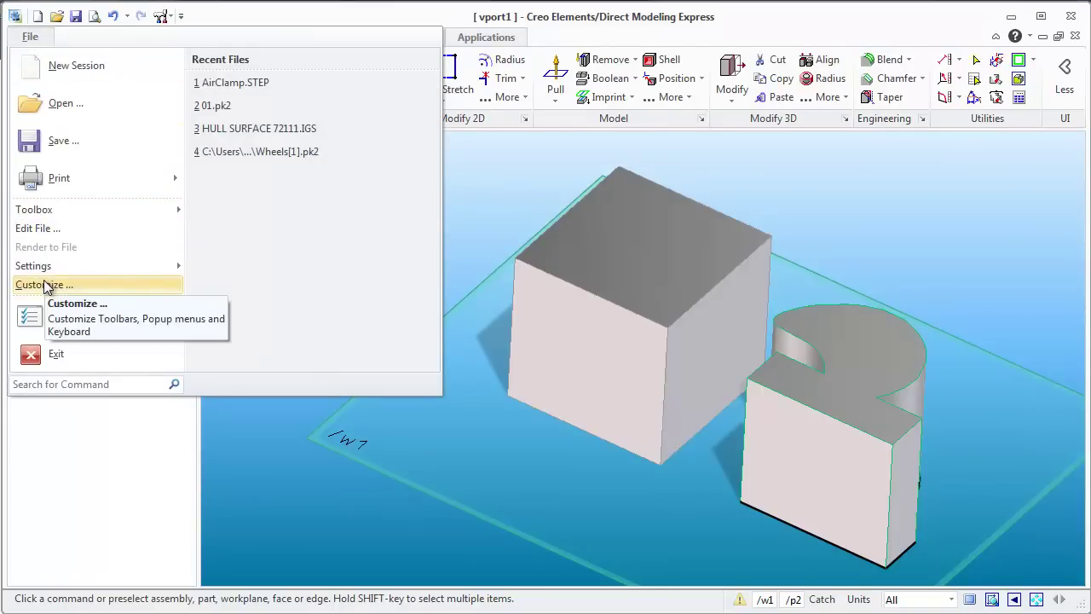
{"action": "mouse_move", "coordinate": [41, 270]}
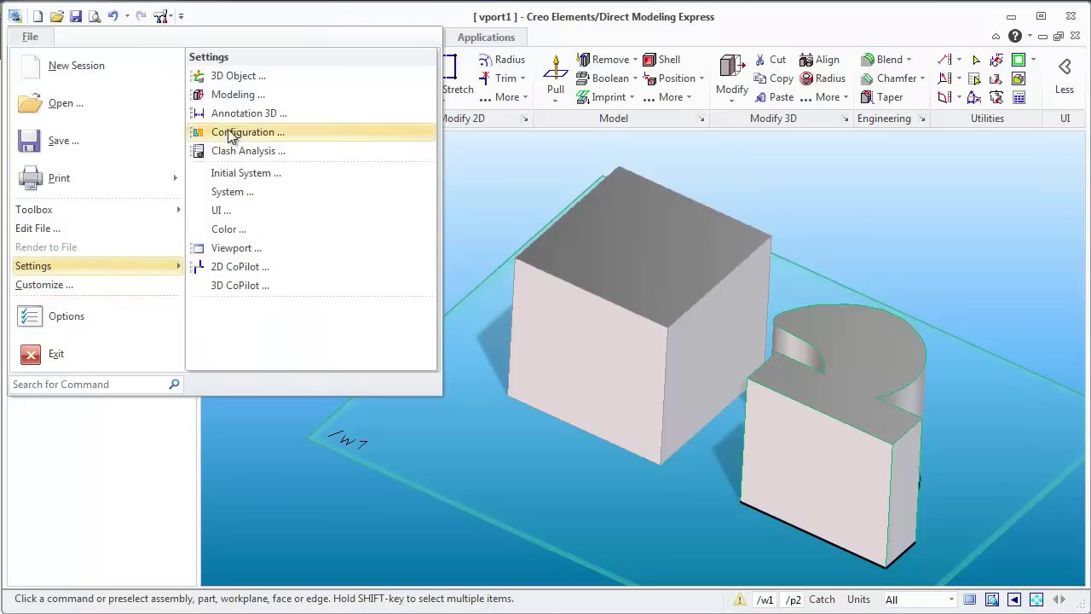
{"action": "left_click", "coordinate": [239, 76]}
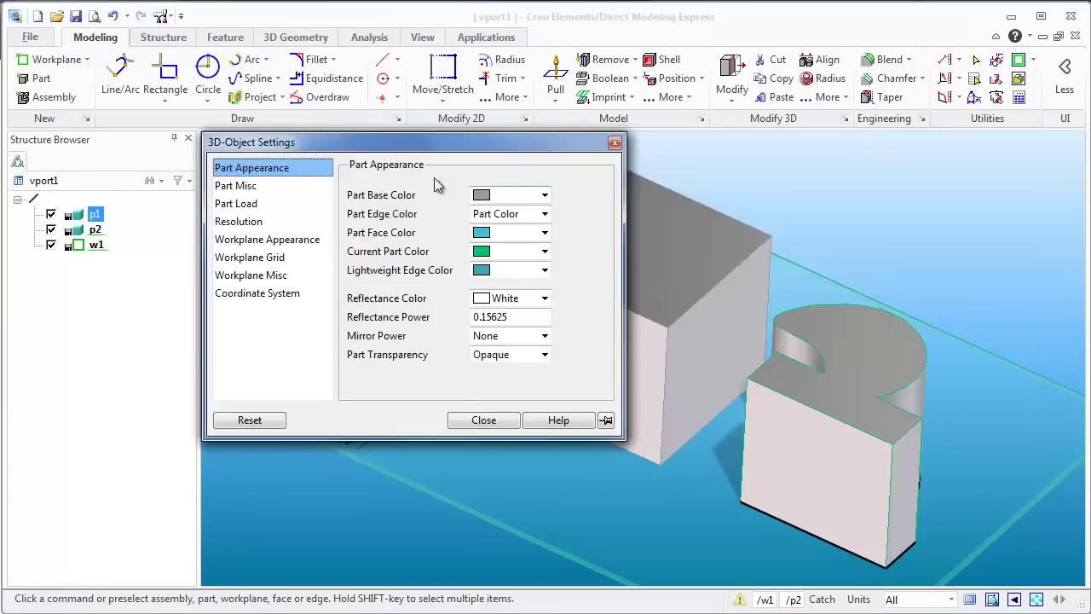
{"action": "left_click", "coordinate": [507, 218]}
{"action": "left_click", "coordinate": [500, 248]}
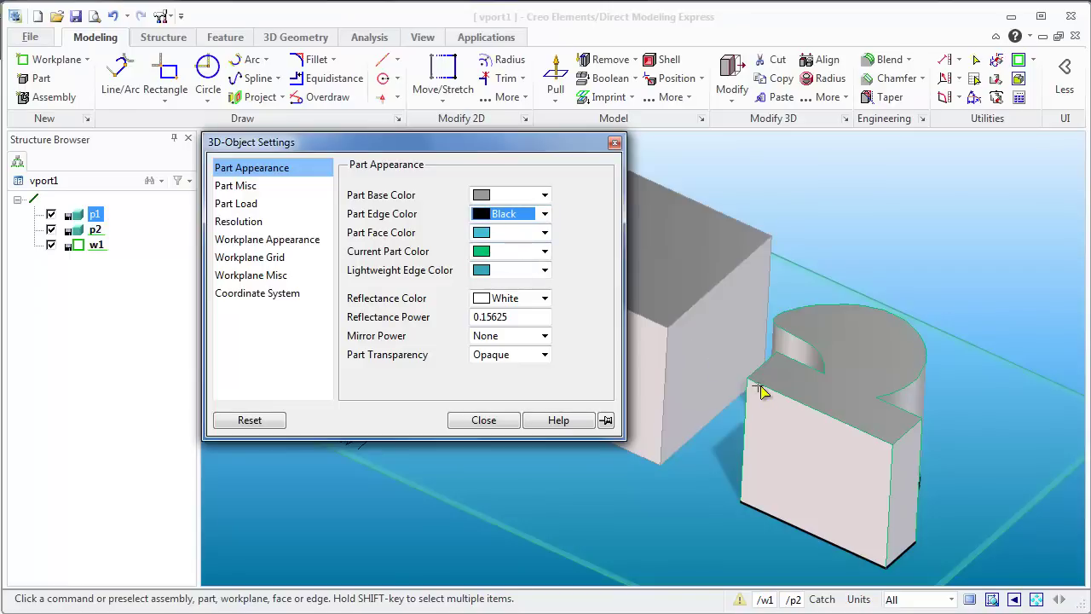
{"action": "left_click", "coordinate": [543, 252]}
{"action": "left_click", "coordinate": [501, 332]}
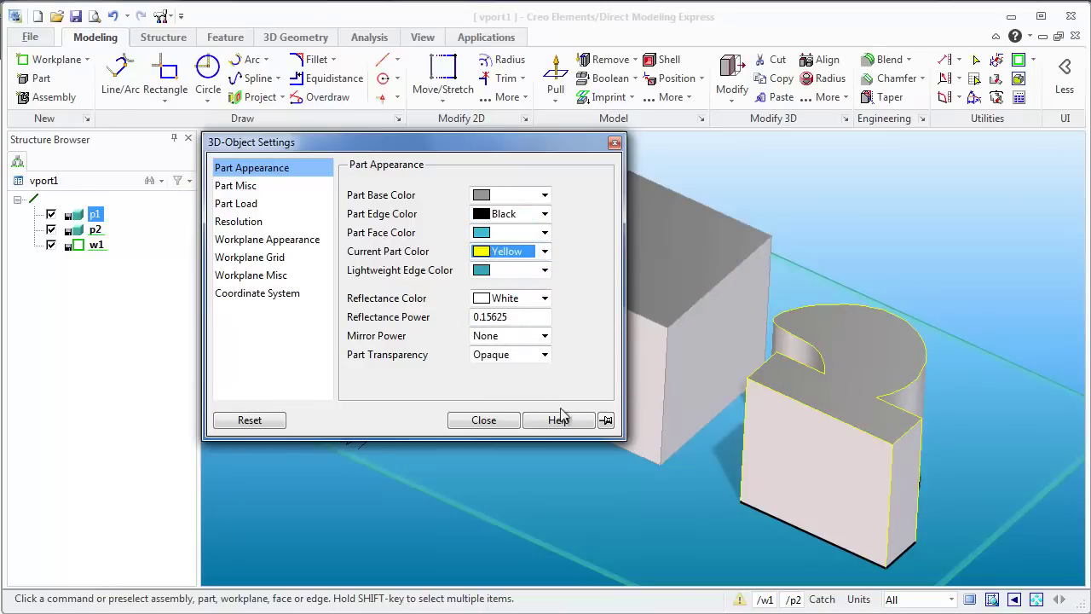
{"action": "left_click", "coordinate": [493, 421]}
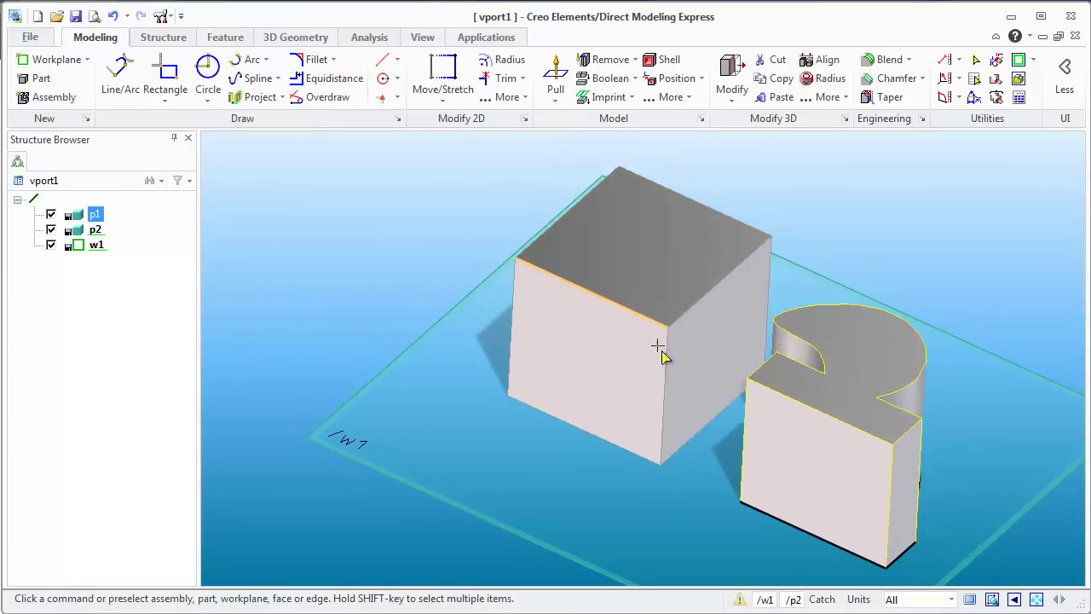
Step: Create new part p3 and box-select the stray sketched rectangle with Delete 2D to remove it
{"action": "left_click", "coordinate": [40, 77]}
{"action": "left_click", "coordinate": [239, 171]}
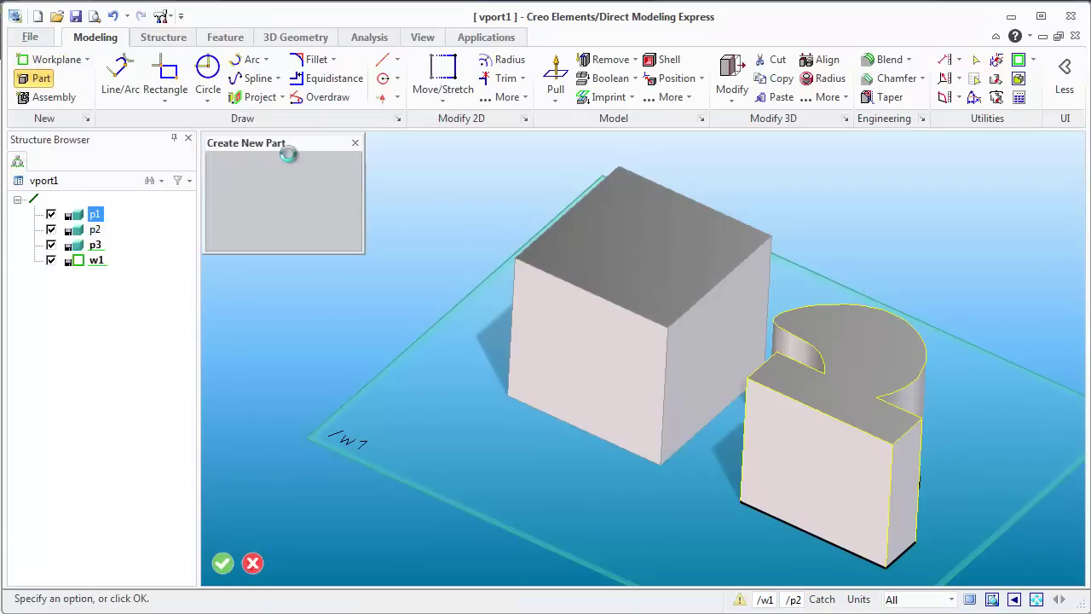
{"action": "left_click", "coordinate": [164, 73]}
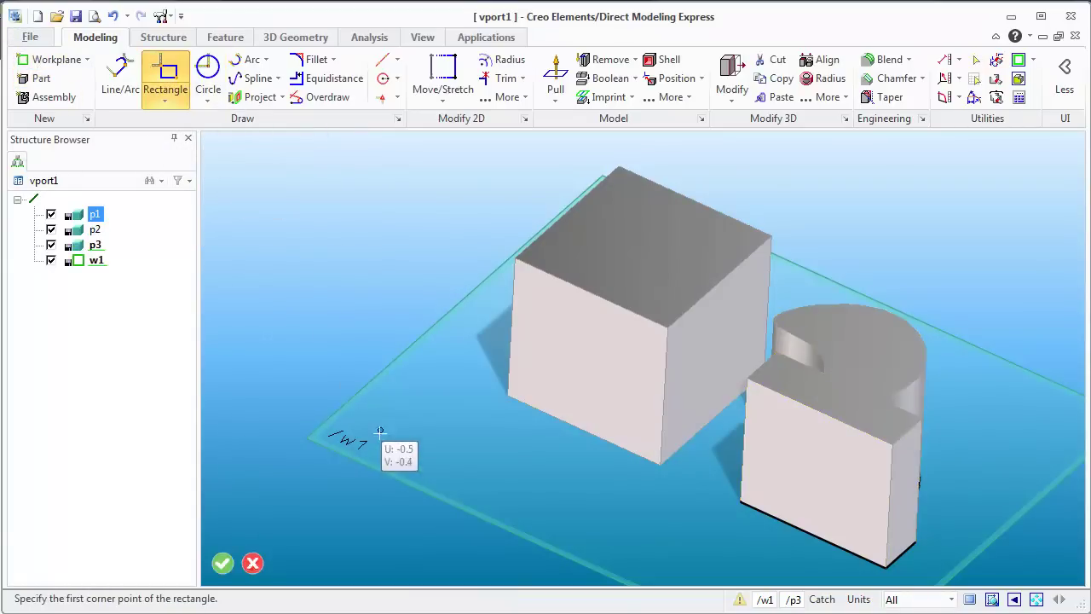
{"action": "left_click", "coordinate": [994, 62]}
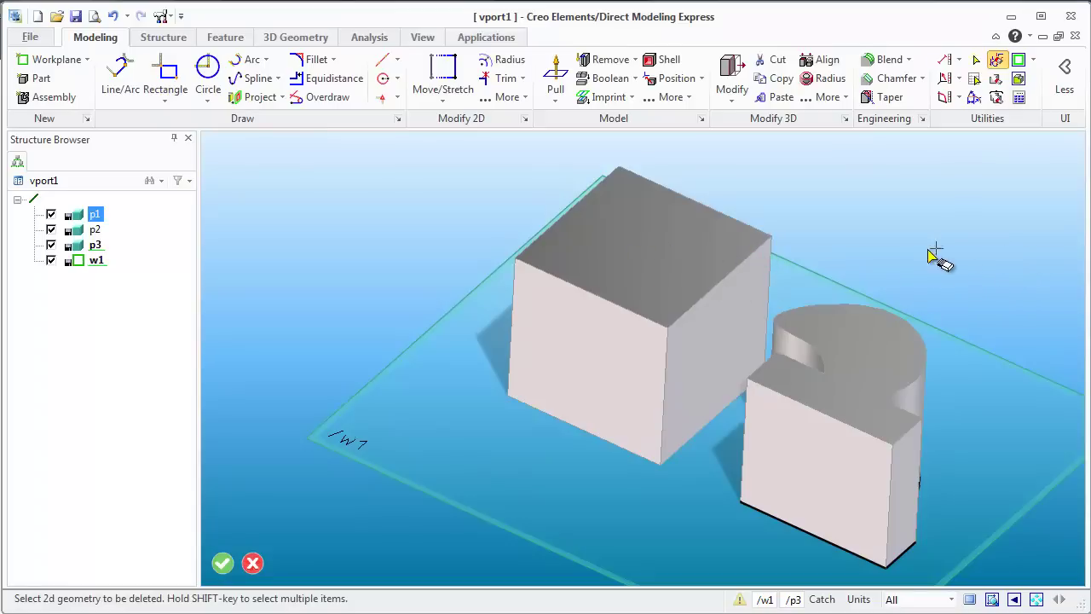
{"action": "left_click", "coordinate": [699, 182]}
{"action": "left_click", "coordinate": [877, 460]}
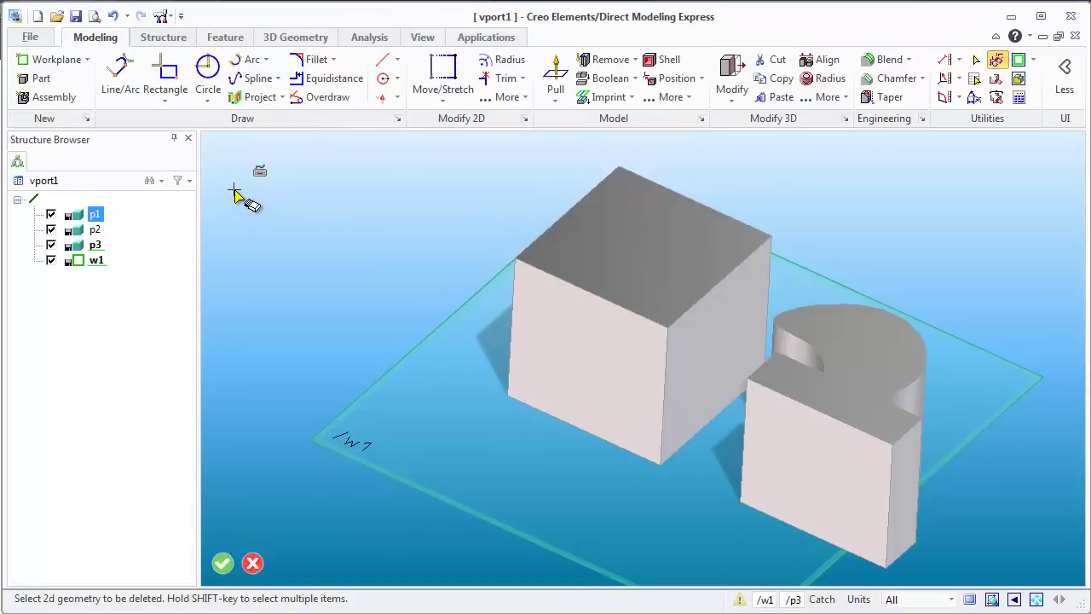
{"action": "middle_click", "coordinate": [234, 189]}
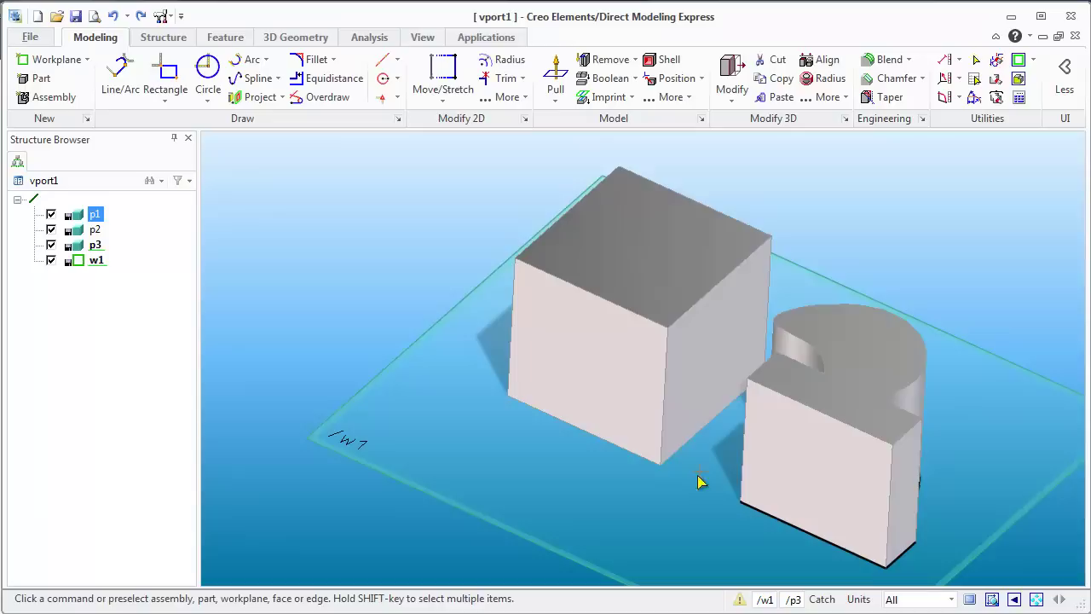
{"action": "left_click", "coordinate": [166, 81]}
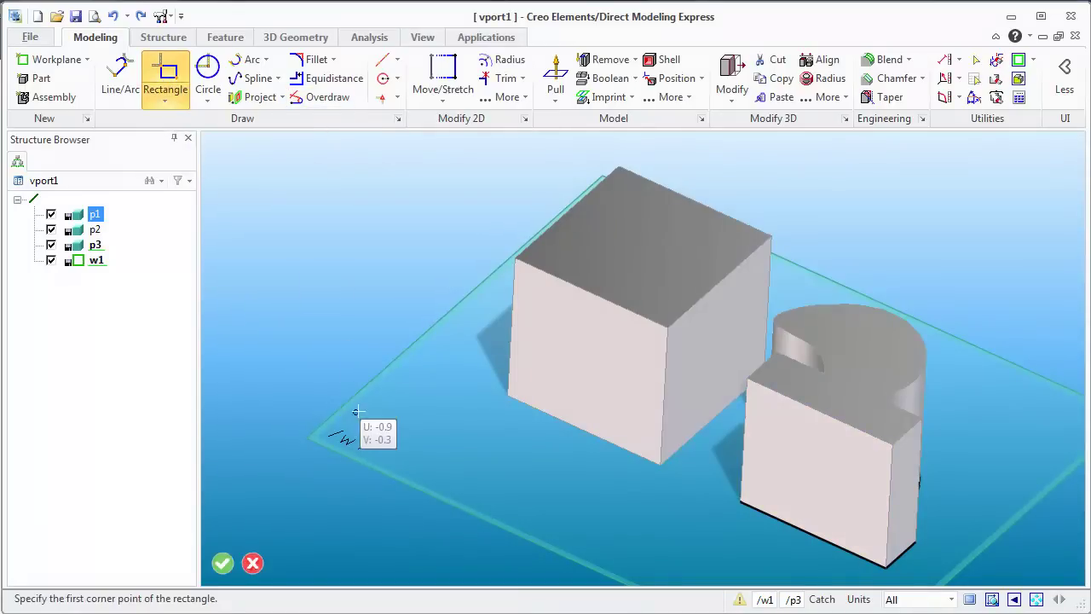
{"action": "left_click", "coordinate": [355, 413]}
{"action": "left_click", "coordinate": [513, 439]}
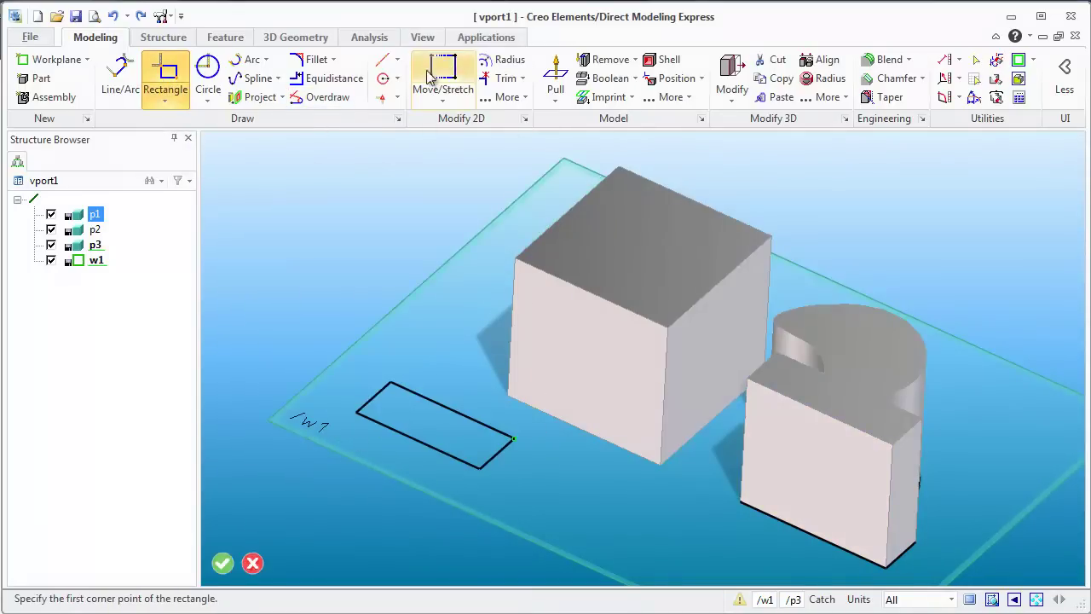
{"action": "left_click", "coordinate": [552, 81]}
{"action": "left_click_drag", "start_coordinate": [389, 335], "coordinate": [419, 210]}
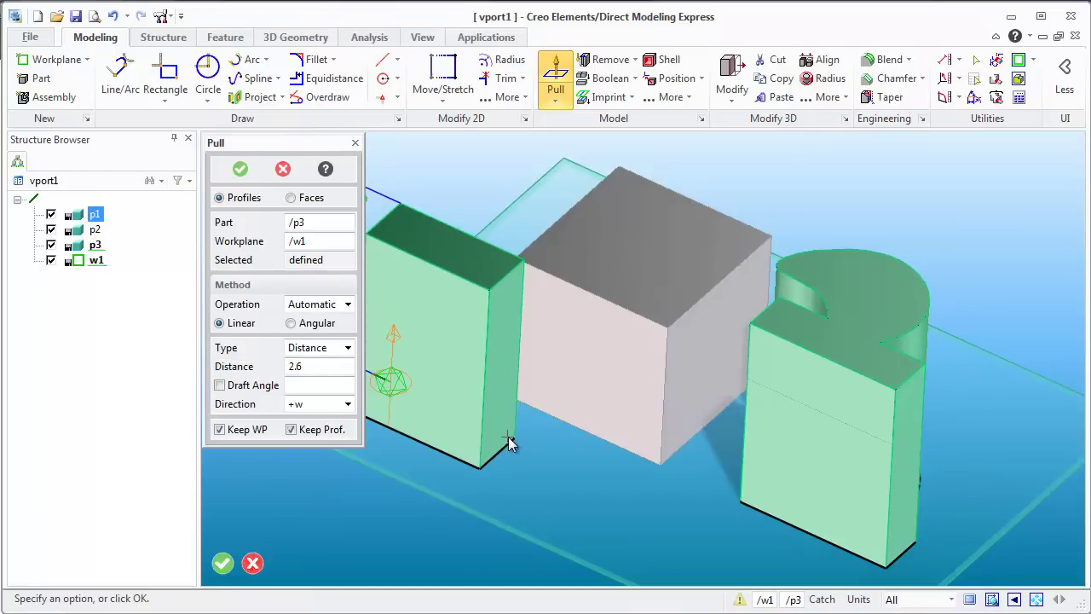
{"action": "key", "text": "Escape"}
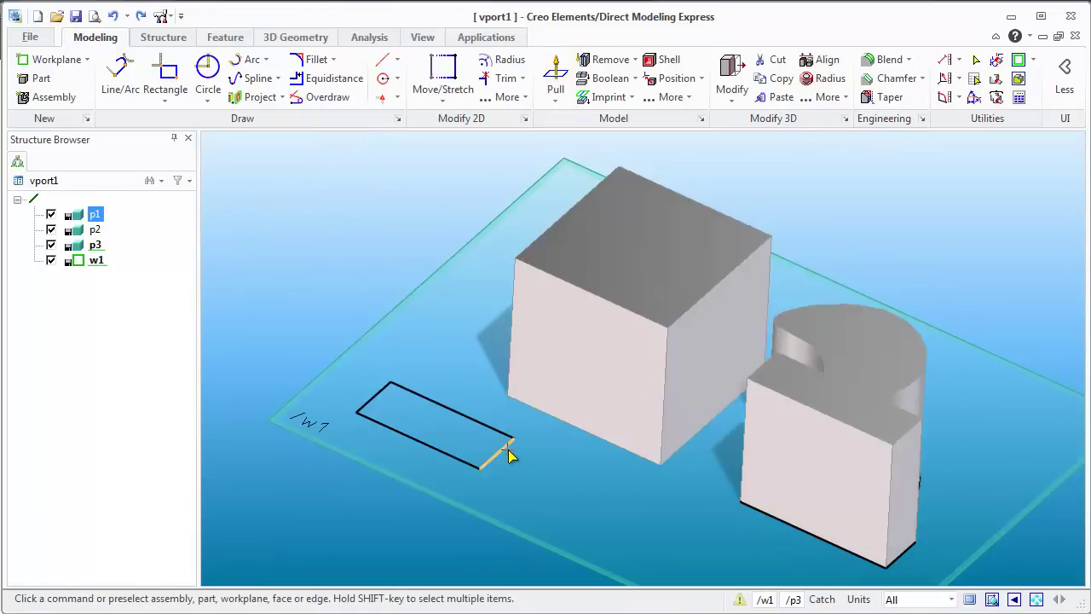
Step: Remove the leftover rectangle outline with a Delete 2D selection box
{"action": "left_click", "coordinate": [996, 59]}
{"action": "left_click", "coordinate": [693, 174]}
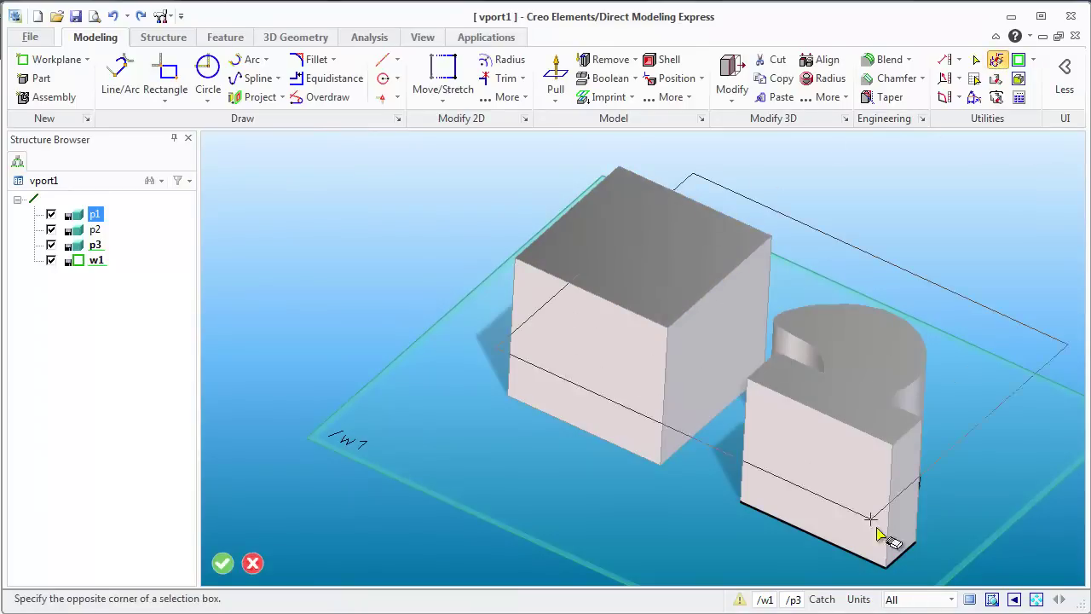
{"action": "left_click", "coordinate": [892, 591]}
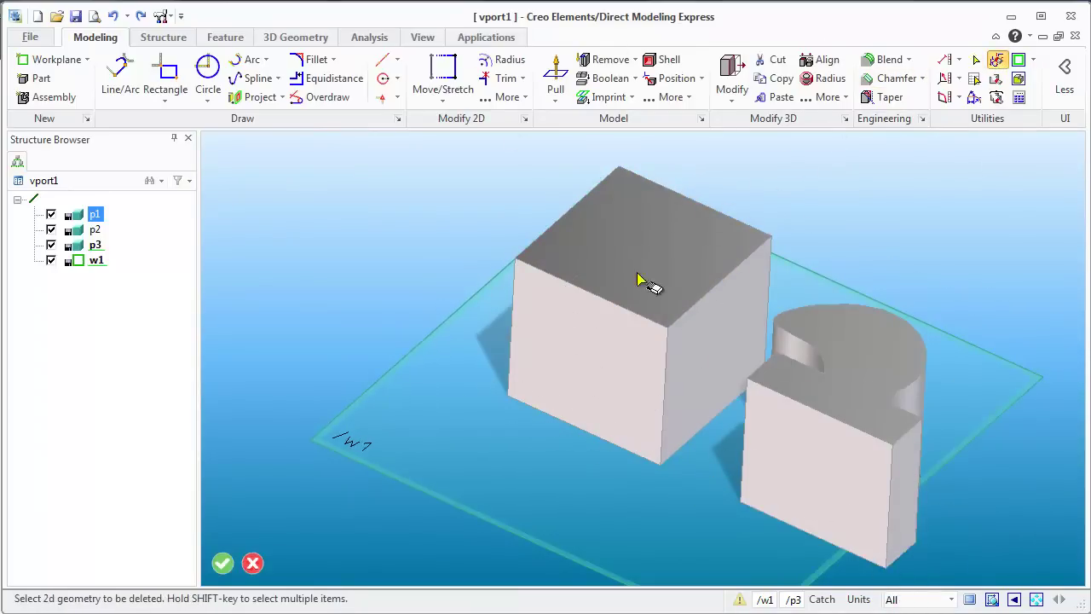
Step: Draw a 1.2 x 1.2 square and pull it 2.1 into a tall box
{"action": "left_click", "coordinate": [166, 75]}
{"action": "left_click", "coordinate": [429, 426]}
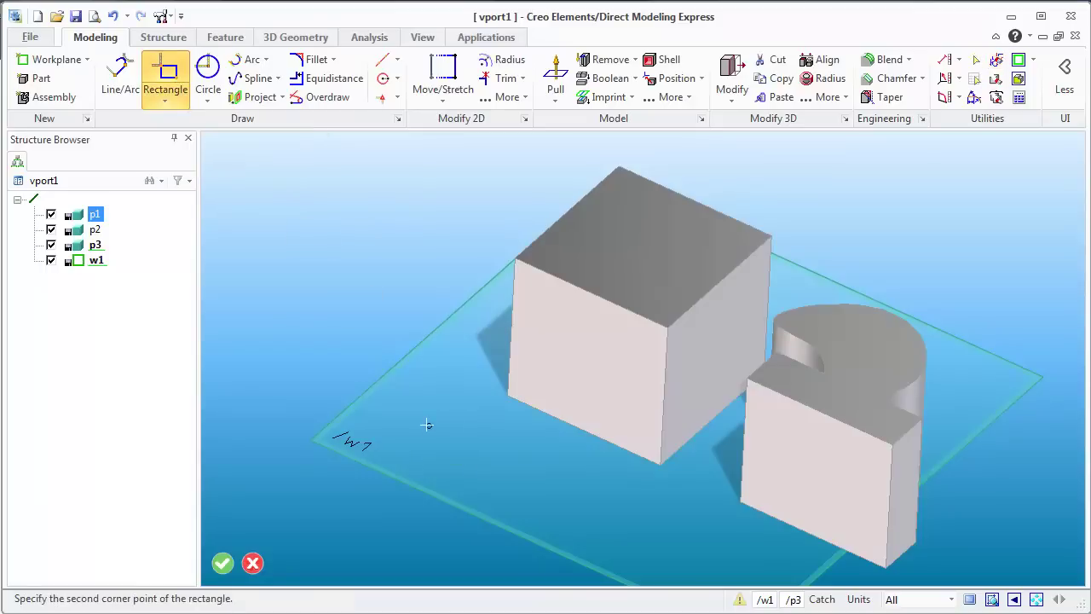
{"action": "left_click", "coordinate": [458, 517]}
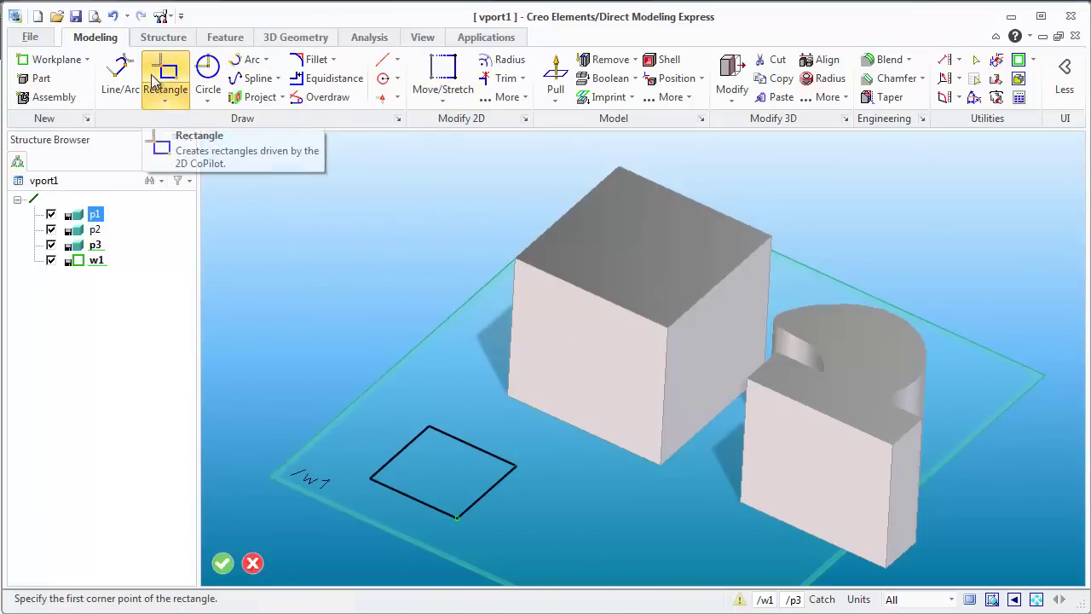
{"action": "left_click", "coordinate": [555, 75]}
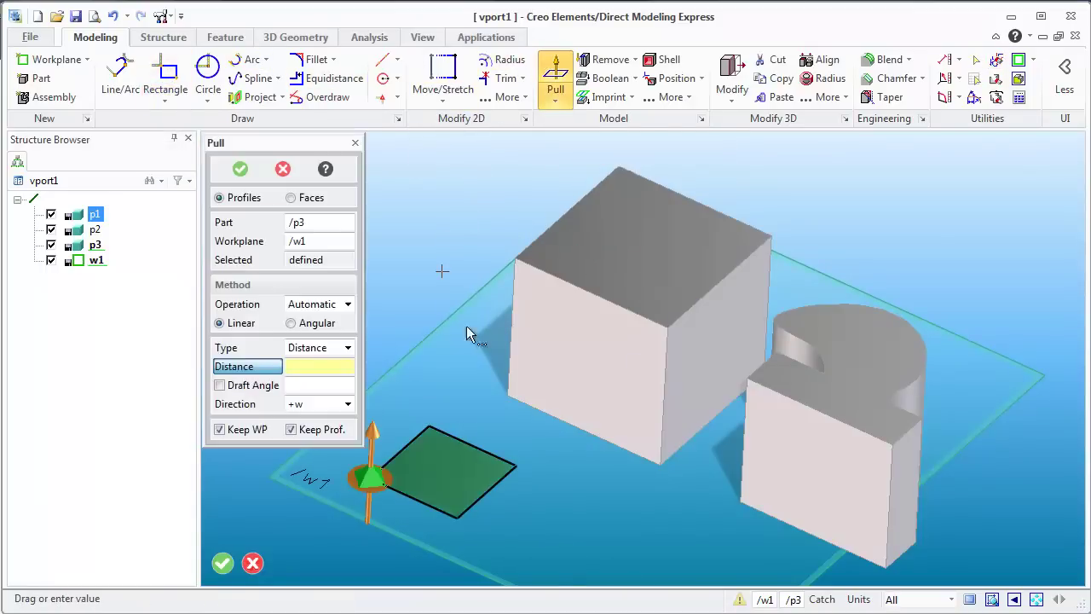
{"action": "type", "text": "2.1"}
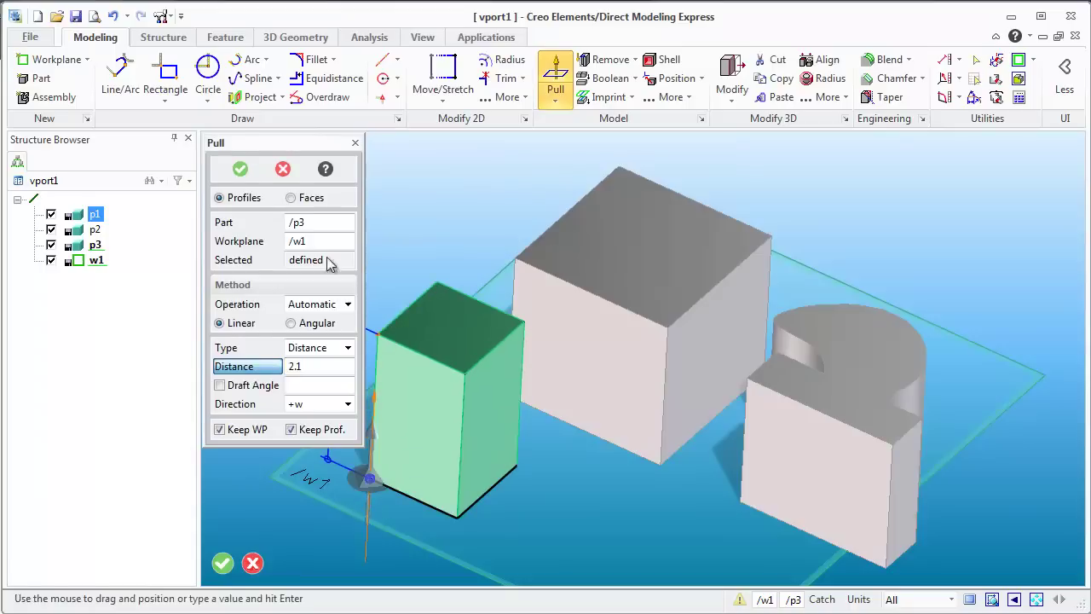
{"action": "key", "text": "Return"}
{"action": "left_click", "coordinate": [240, 171]}
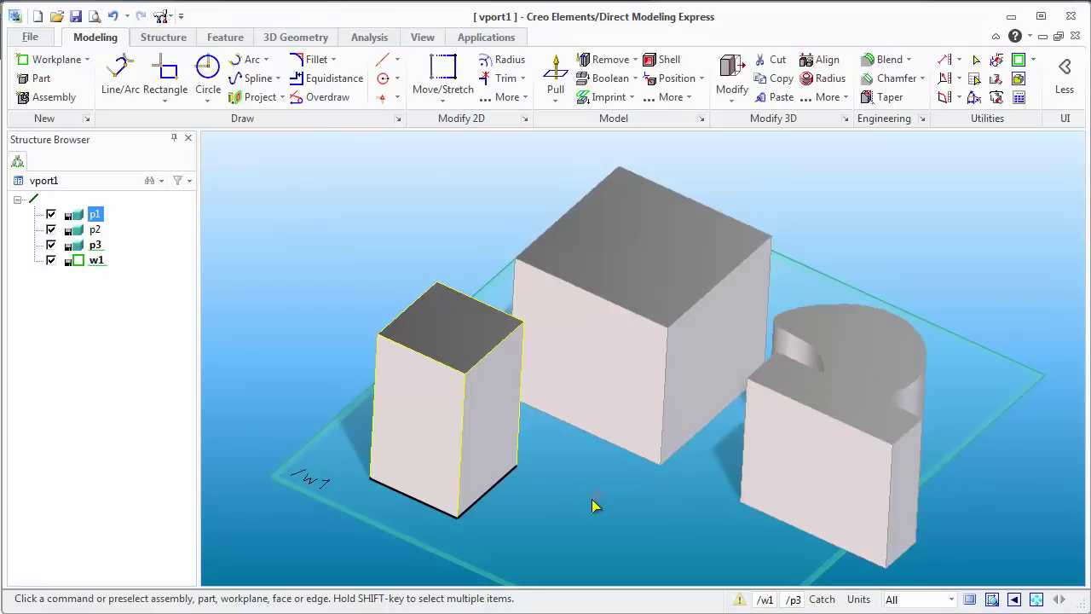
Step: Set part p2 active from its Structure Browser context menu
{"action": "right_click", "coordinate": [95, 231]}
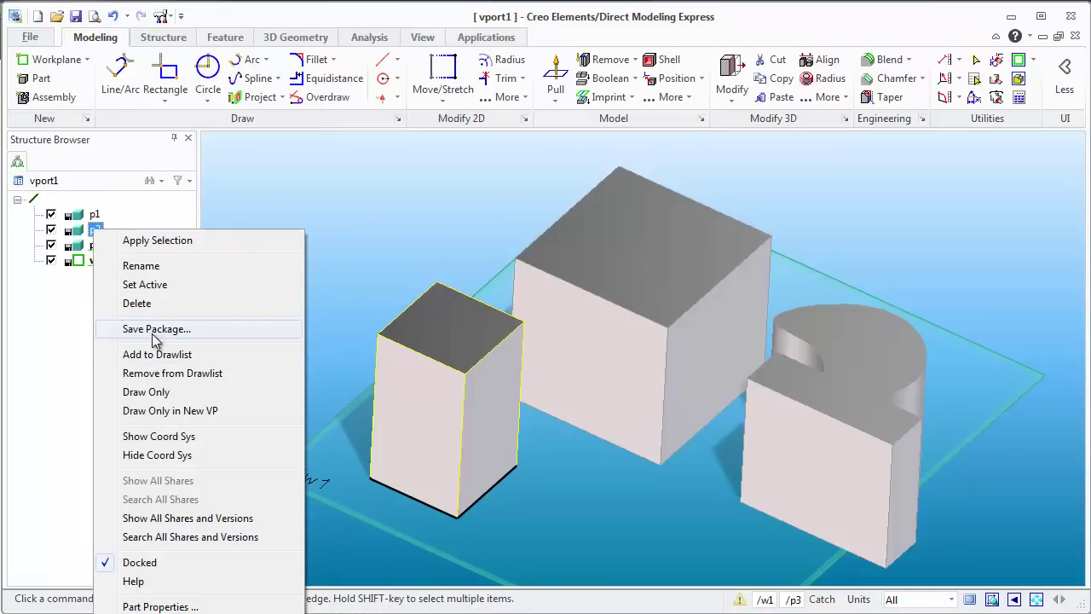
{"action": "left_click", "coordinate": [150, 288]}
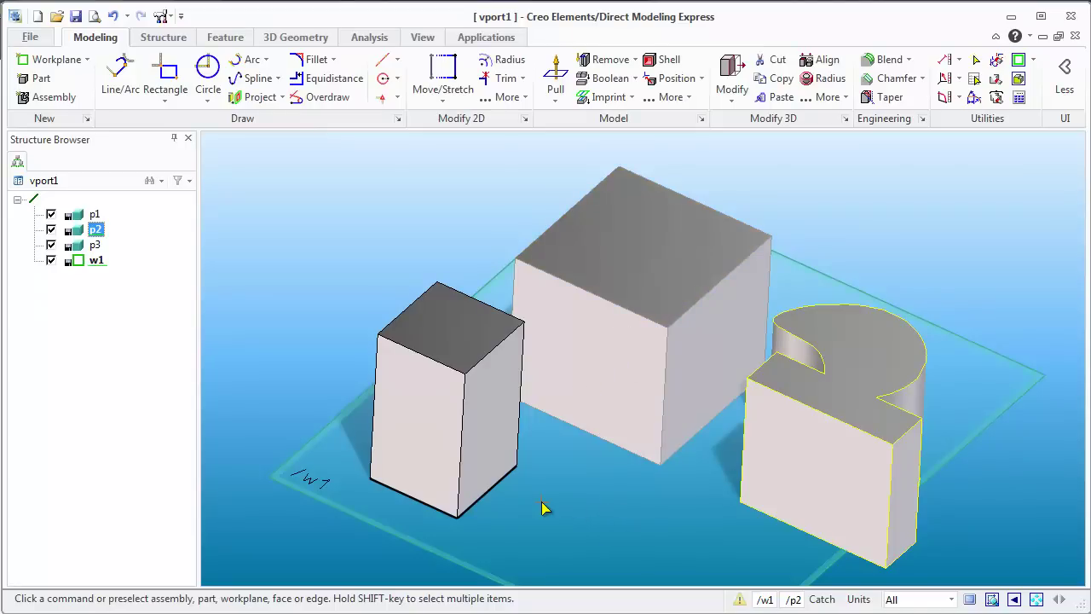
Step: Orbit and zoom around cube p1, notched block p2 and tall block p3 to inspect them
{"action": "middle_click_drag", "start_coordinate": [543, 508], "coordinate": [555, 475]}
{"action": "scroll", "coordinate": [483, 418], "scroll_direction": "up", "scroll_amount": 2}
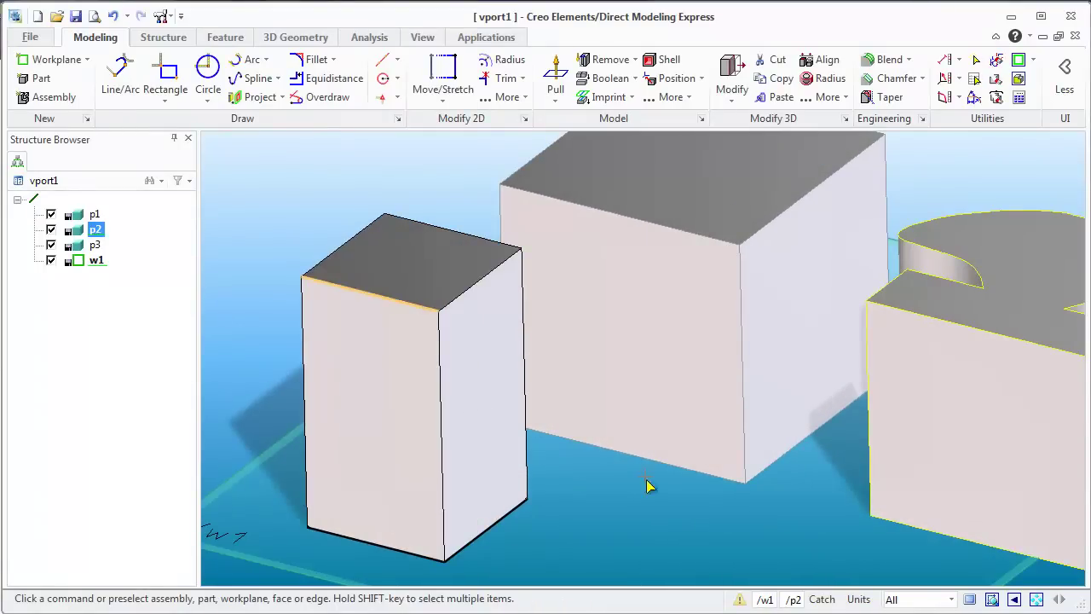
{"action": "scroll", "coordinate": [571, 484], "scroll_direction": "down", "scroll_amount": 1}
{"action": "scroll", "coordinate": [571, 484], "scroll_direction": "down", "scroll_amount": 3}
{"action": "scroll", "coordinate": [550, 487], "scroll_direction": "up", "scroll_amount": 3}
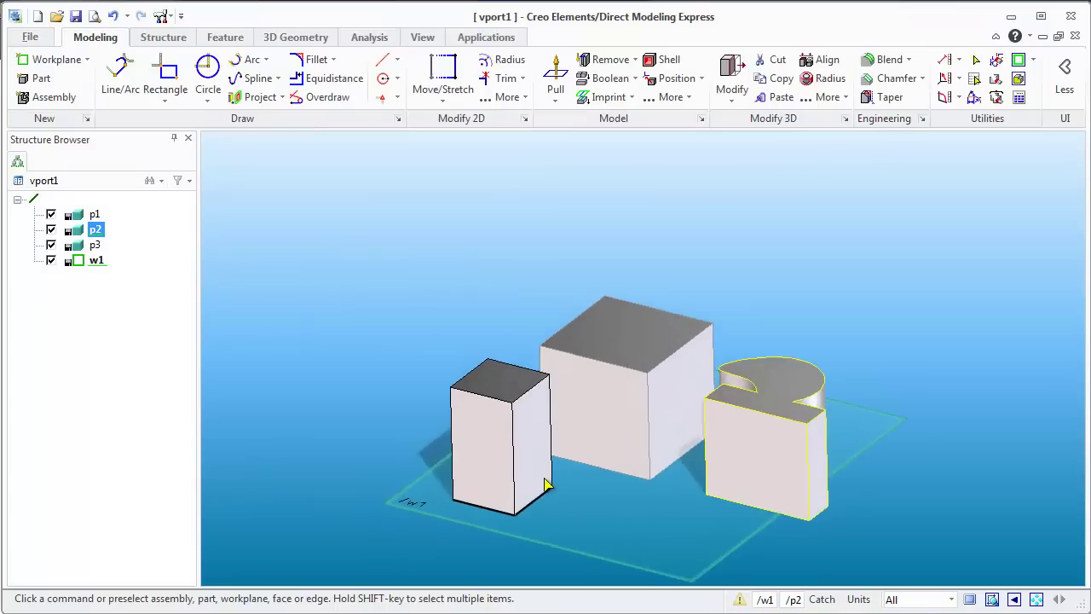
{"action": "middle_click_drag", "start_coordinate": [463, 407], "coordinate": [507, 478]}
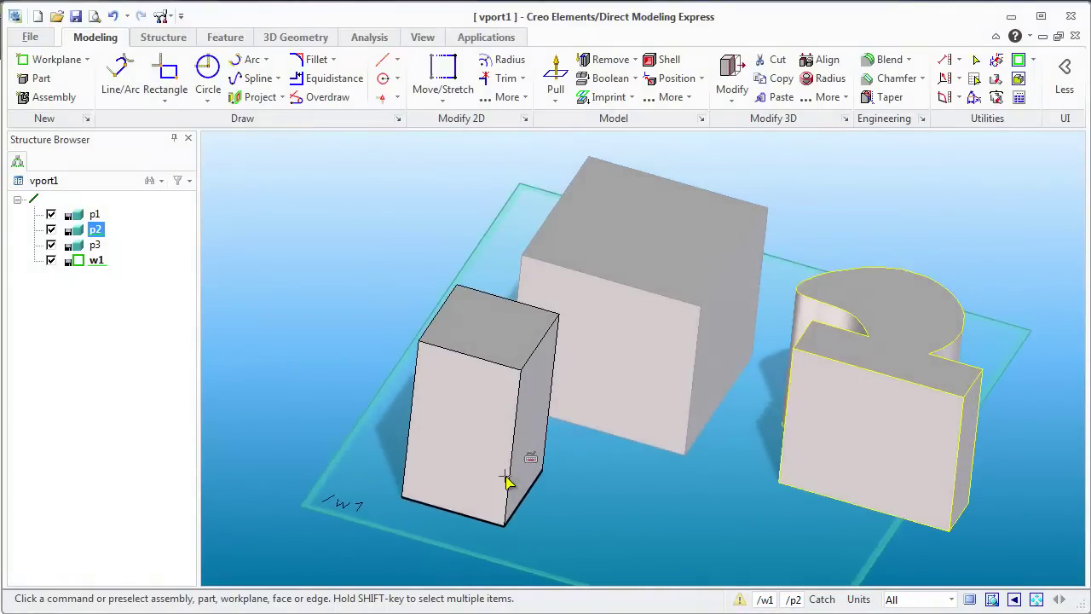